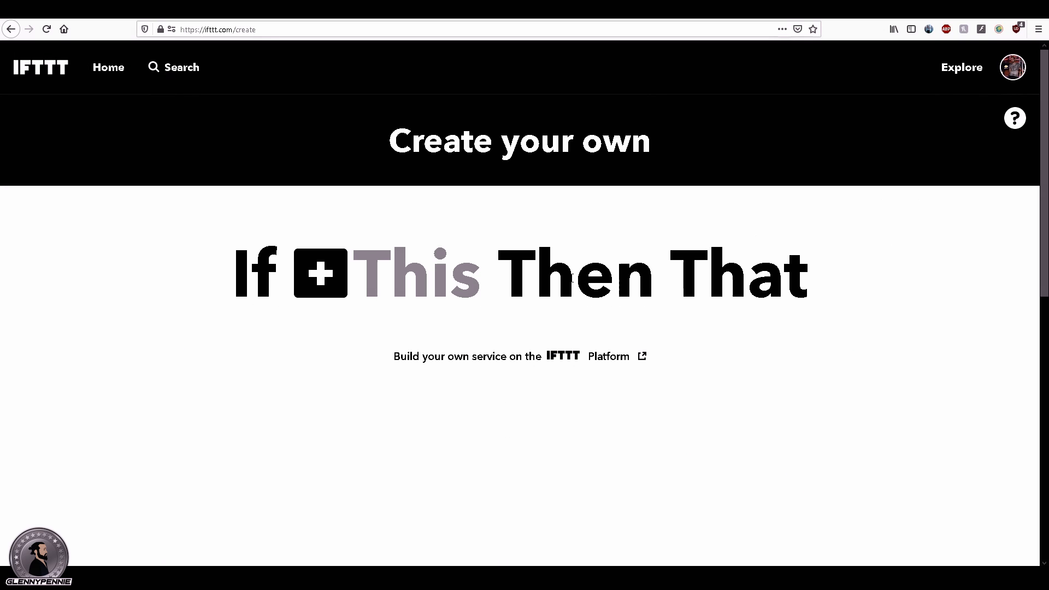
Step: Choose the Webhooks service with the "Receive a web request" trigger as the applet's If This condition
{"action": "left_click", "coordinate": [360, 280]}
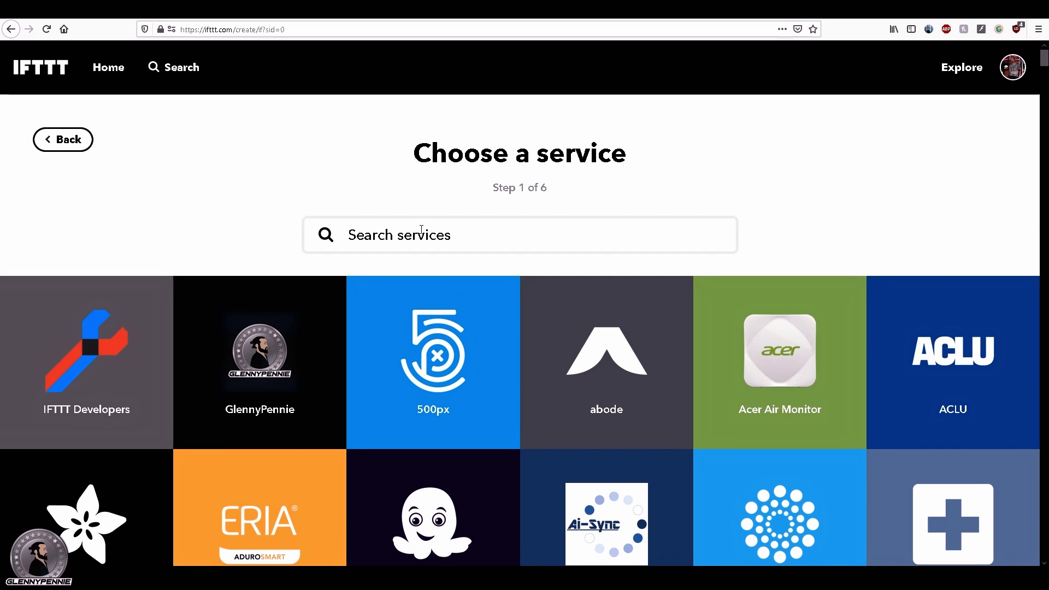
{"action": "type", "text": "webhook"}
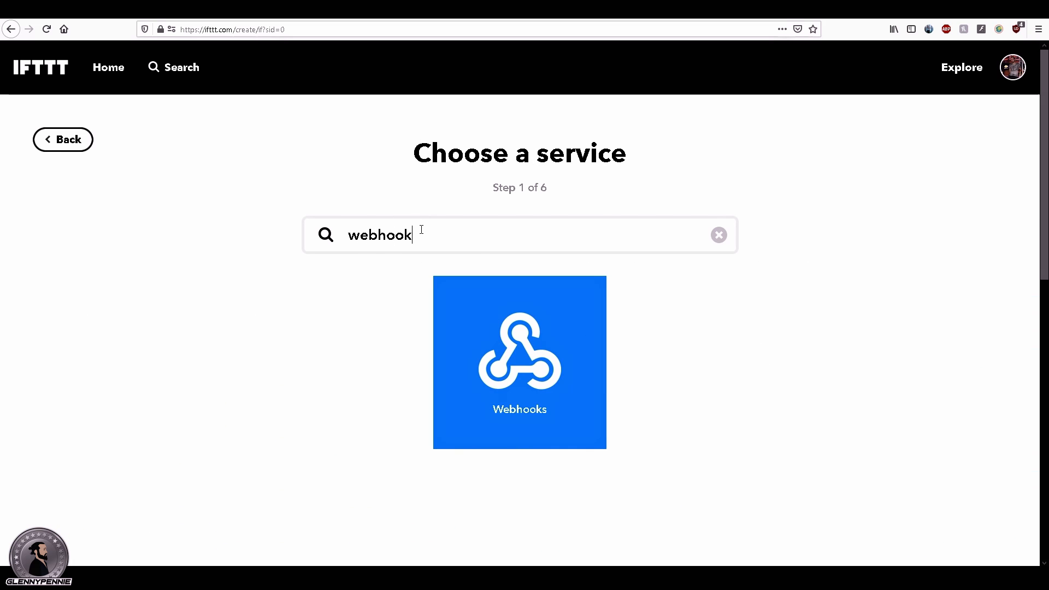
{"action": "left_click", "coordinate": [522, 339]}
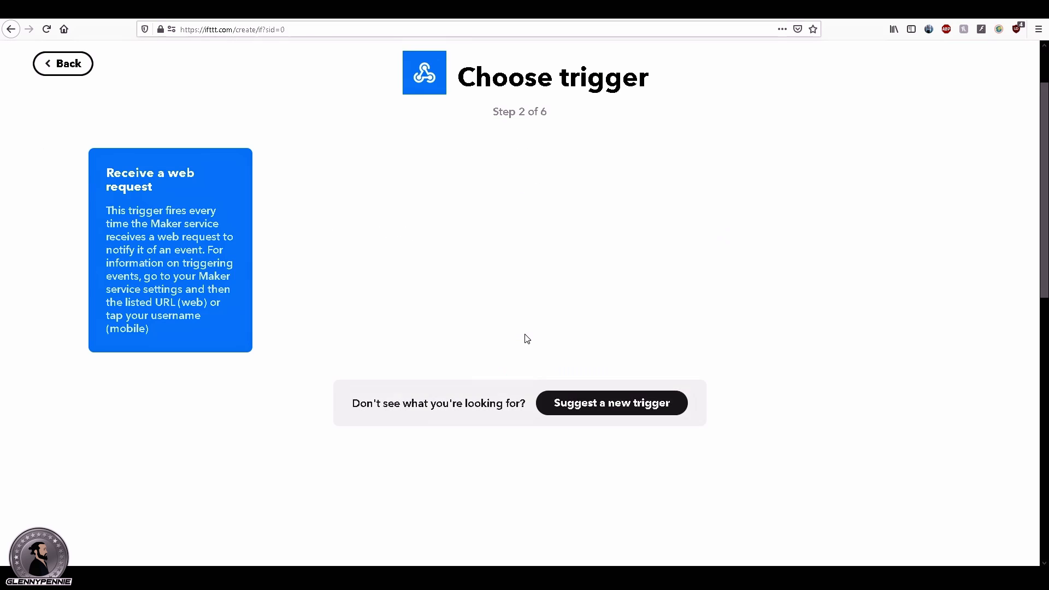
{"action": "left_click", "coordinate": [164, 197]}
Step: Name the web request event Twitch_Alerts00 and create the trigger
{"action": "left_click", "coordinate": [543, 199]}
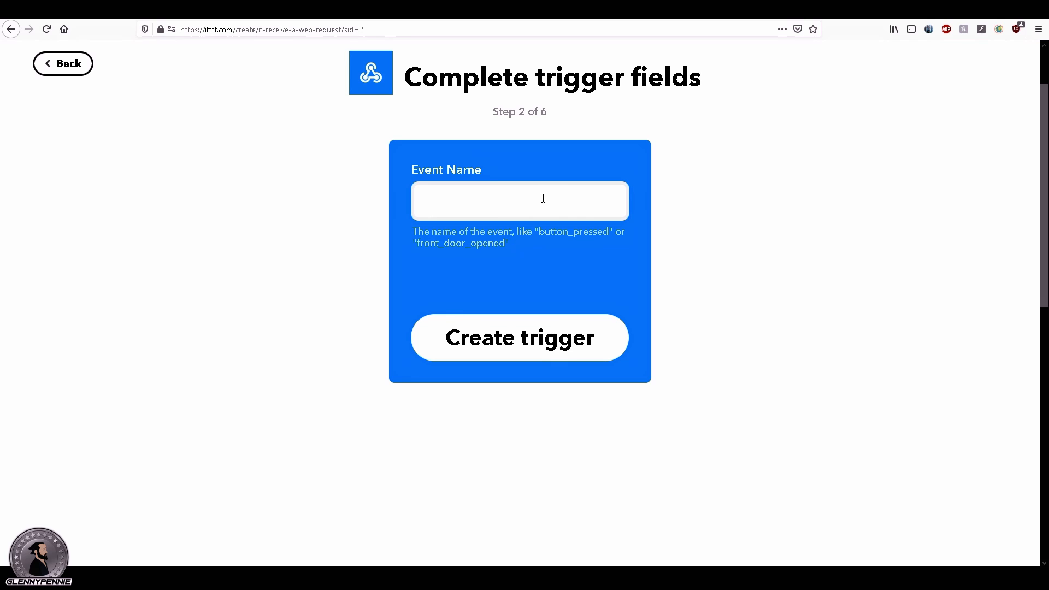
{"action": "type", "text": "Twitch_Alerts"}
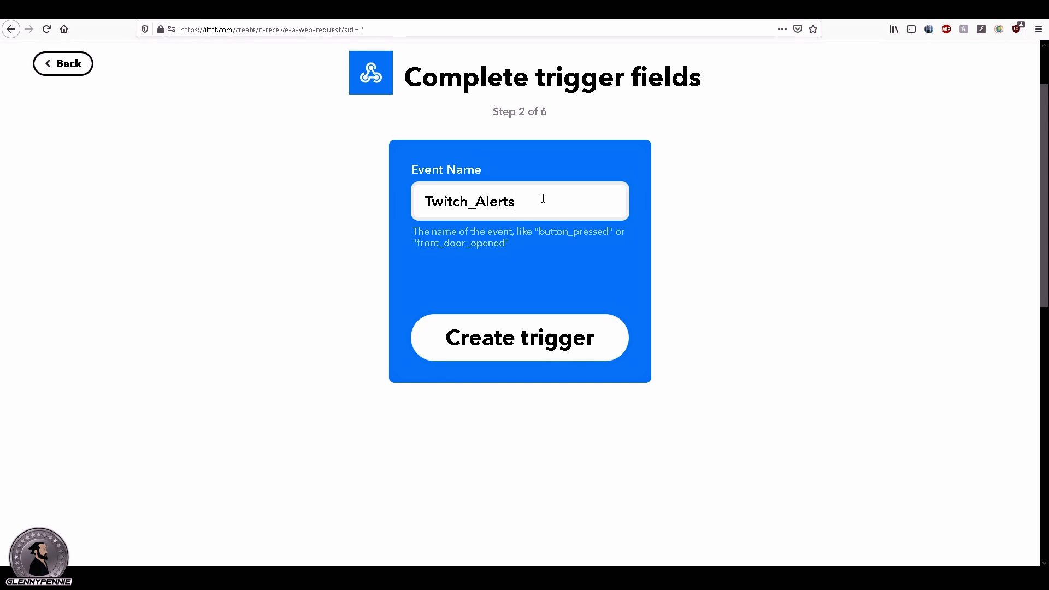
{"action": "type", "text": "00"}
{"action": "left_click", "coordinate": [527, 350]}
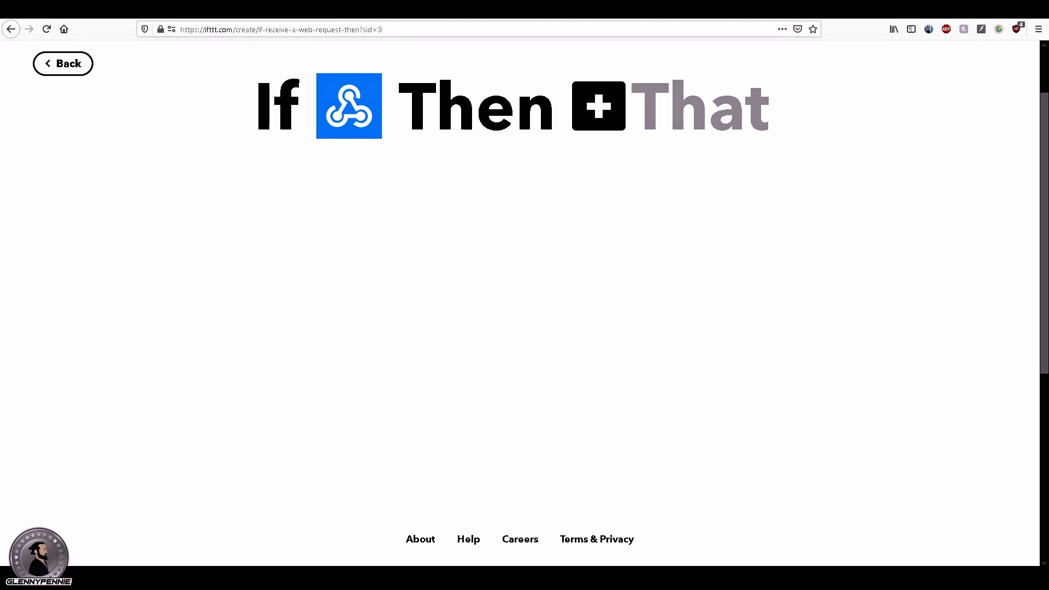
Step: Search the action services for lifx and choose LIFX as the applet's Then That service
{"action": "left_click", "coordinate": [699, 111]}
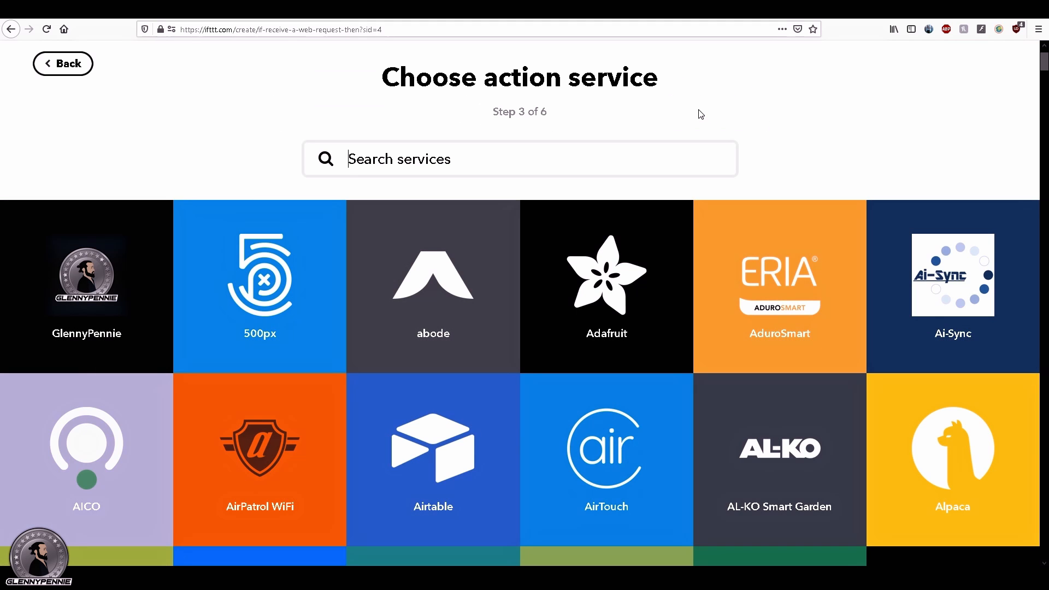
{"action": "left_click", "coordinate": [436, 160]}
{"action": "type", "text": "li"}
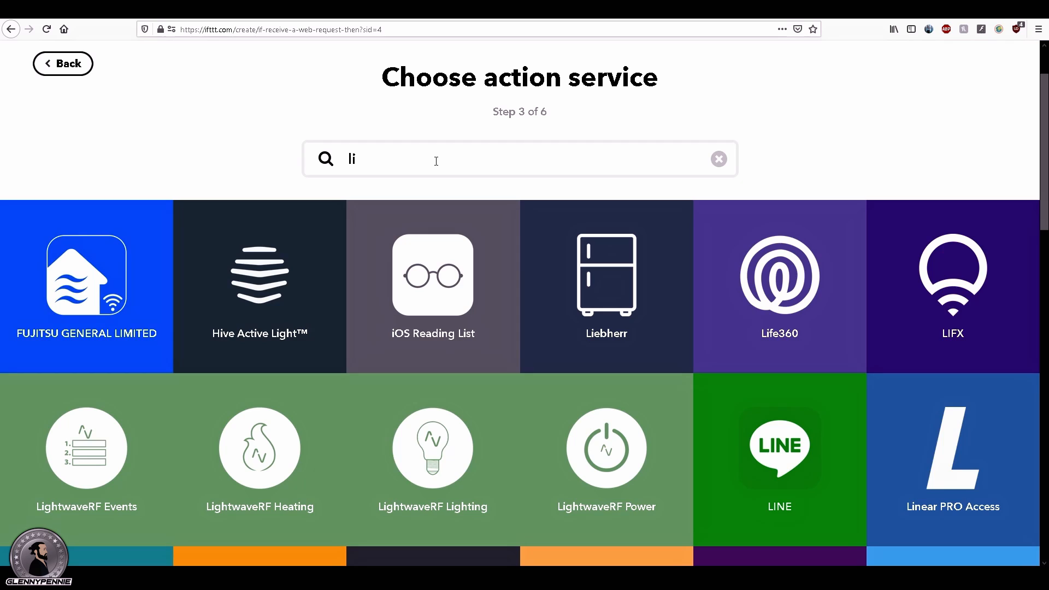
{"action": "type", "text": "fxc"}
{"action": "key", "text": "BackSpace"}
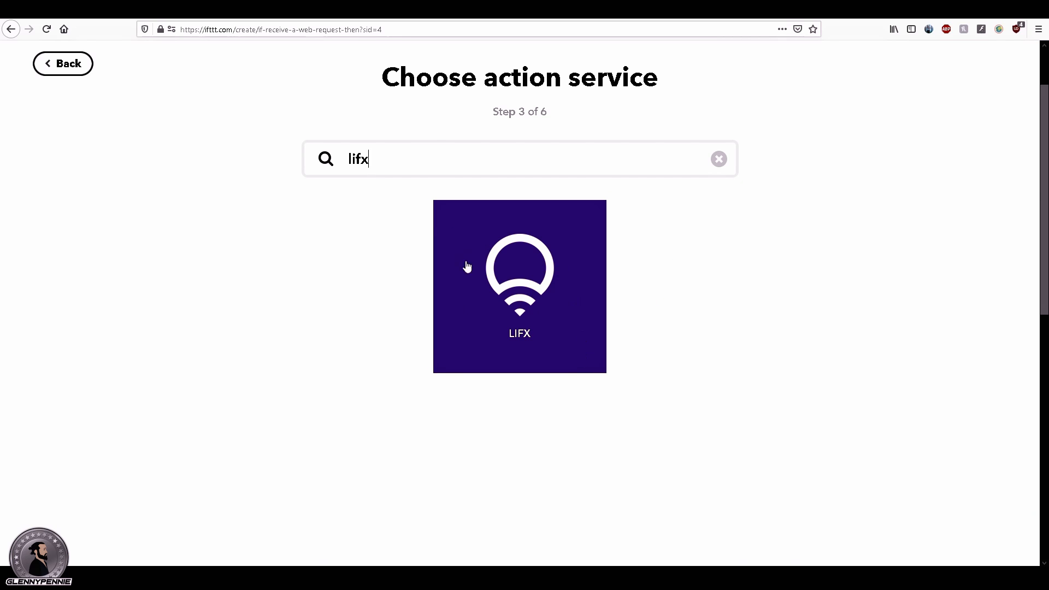
{"action": "left_click", "coordinate": [567, 312]}
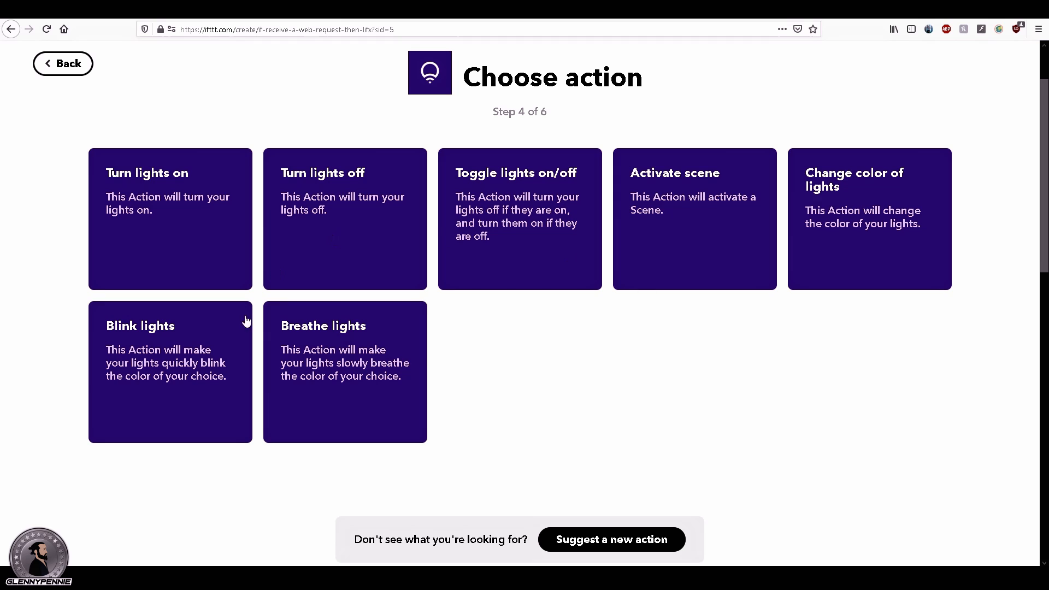
Step: Choose the Blink lights action, targeting Home - Gaming Room with Turn on first set to Yes
{"action": "left_click", "coordinate": [184, 345]}
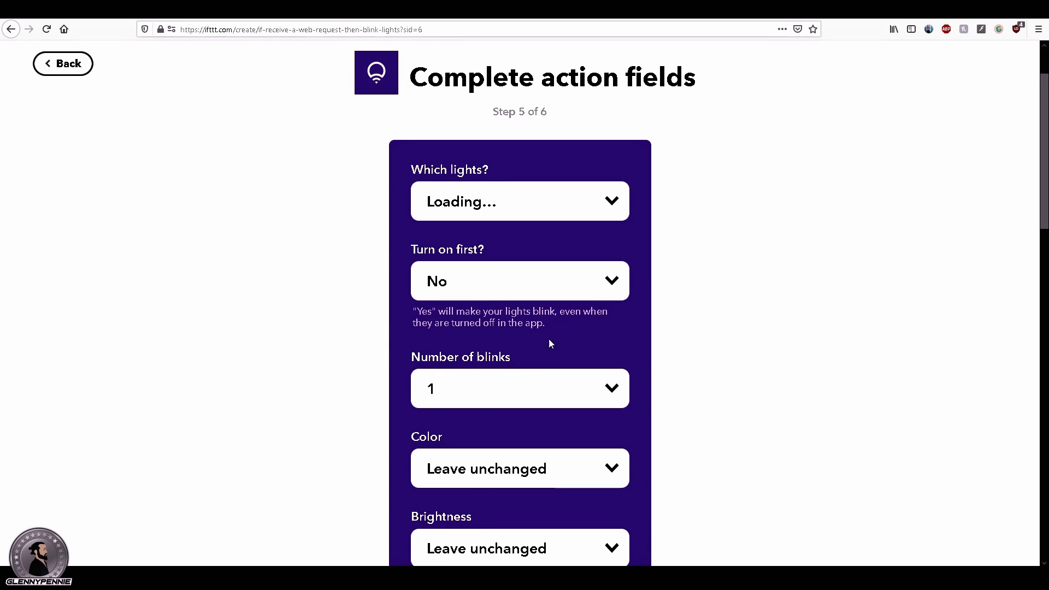
{"action": "left_click", "coordinate": [571, 203]}
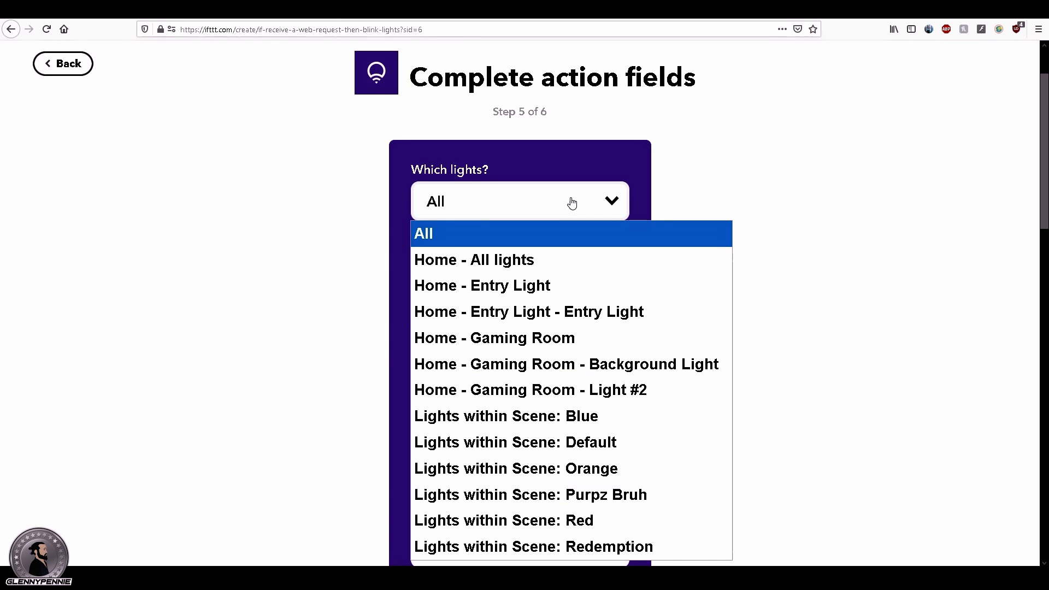
{"action": "left_click", "coordinate": [357, 254]}
{"action": "scroll", "coordinate": [355, 257], "scroll_direction": "down", "scroll_amount": 1}
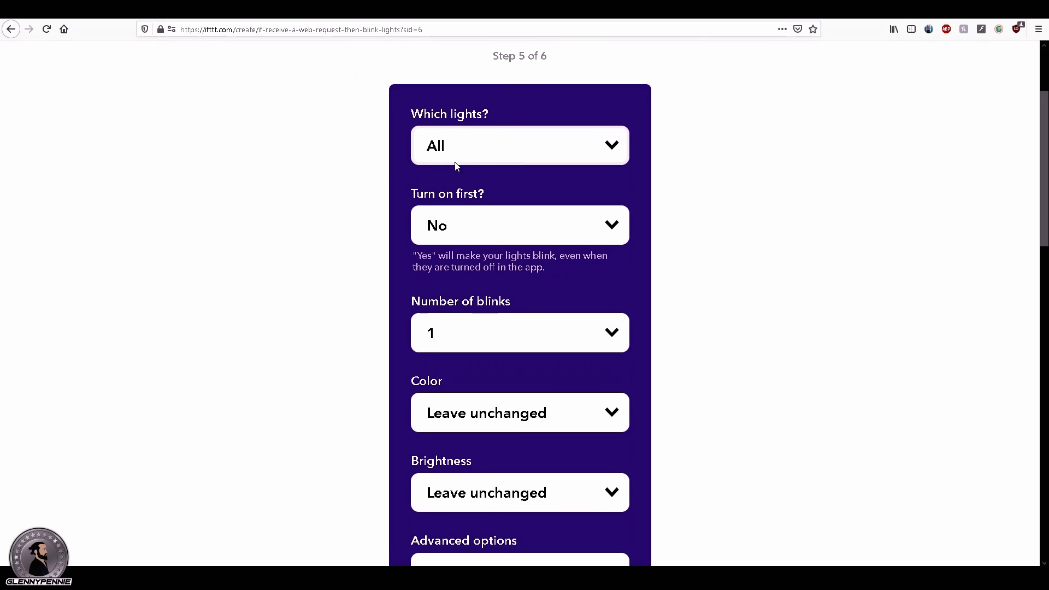
{"action": "left_click", "coordinate": [540, 148]}
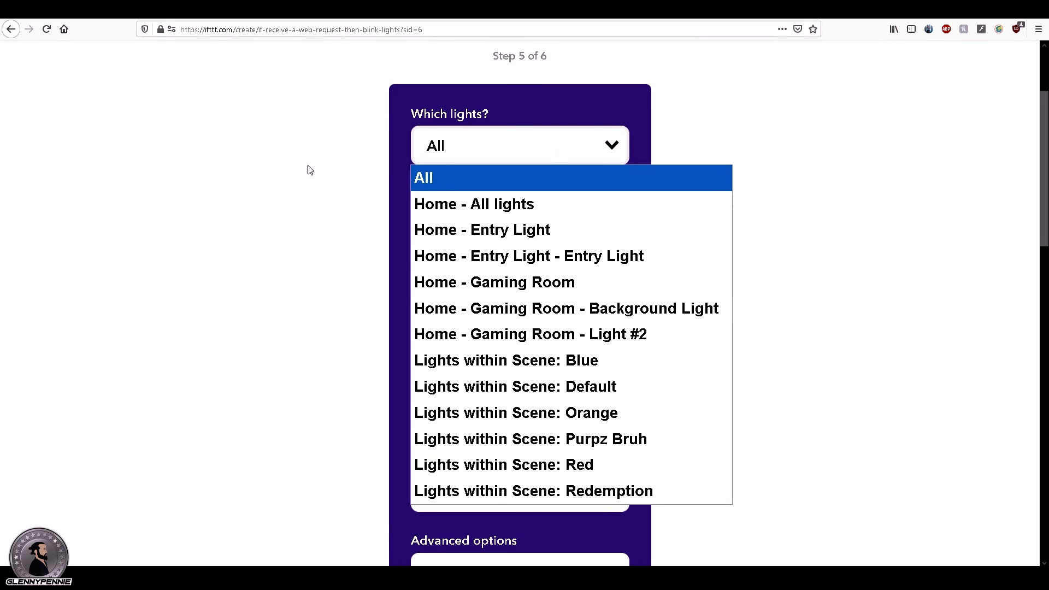
{"action": "left_click", "coordinate": [491, 284]}
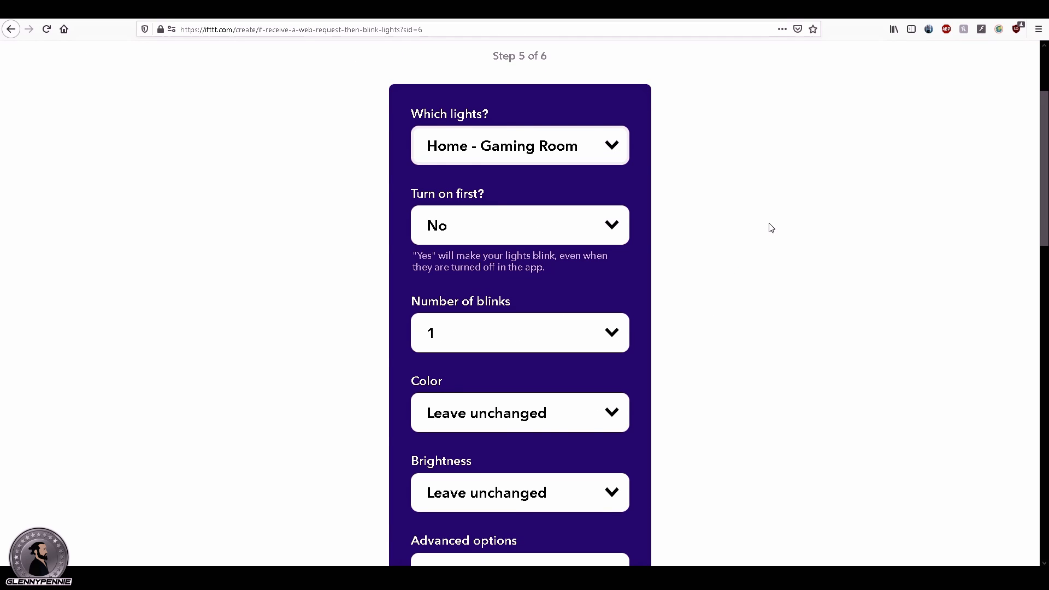
{"action": "left_click", "coordinate": [523, 236]}
{"action": "left_click", "coordinate": [478, 281]}
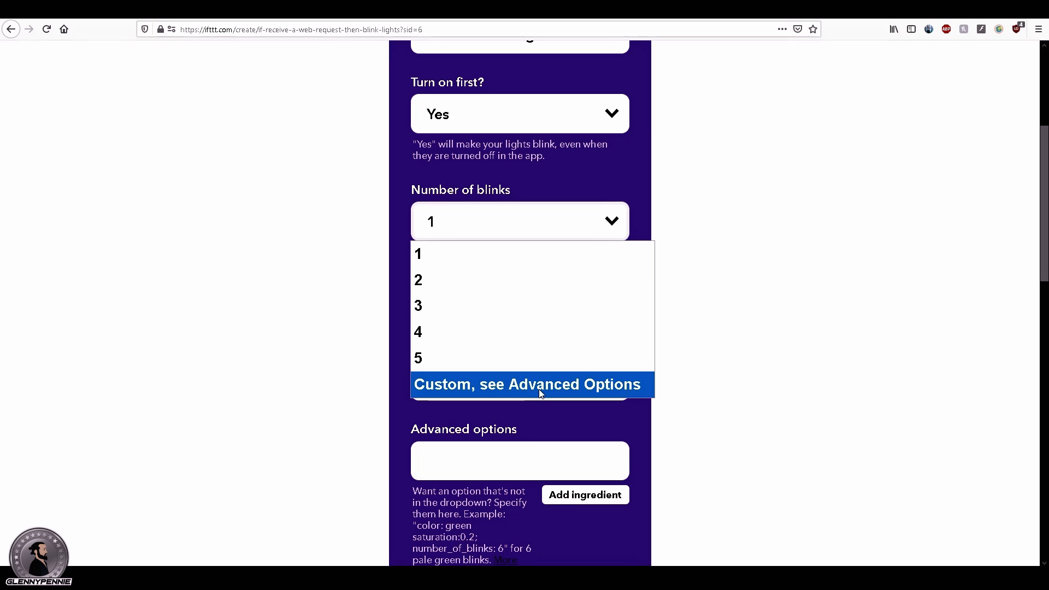
Step: Set both the number of blinks and the color to "Custom, see Advanced Options"
{"action": "left_click", "coordinate": [572, 385]}
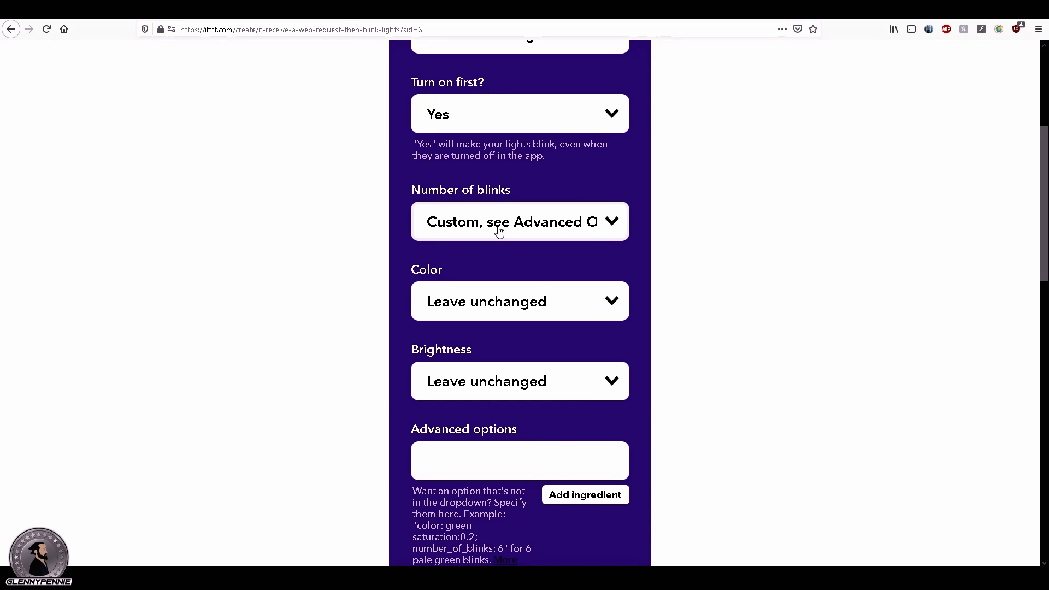
{"action": "left_click", "coordinate": [538, 308]}
{"action": "scroll", "coordinate": [587, 334], "scroll_direction": "down", "scroll_amount": 10}
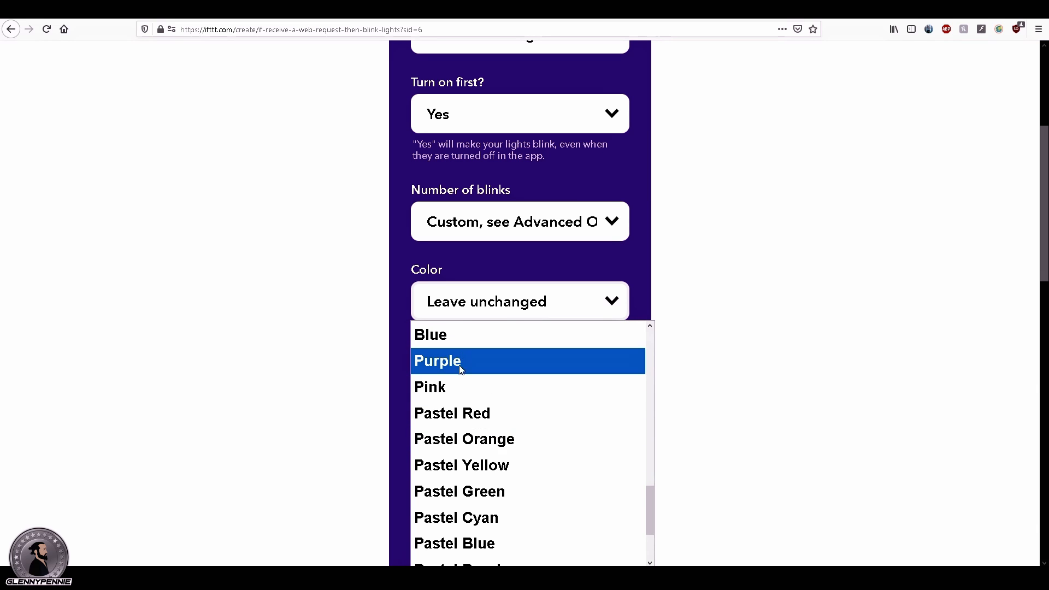
{"action": "scroll", "coordinate": [448, 404], "scroll_direction": "down", "scroll_amount": 2}
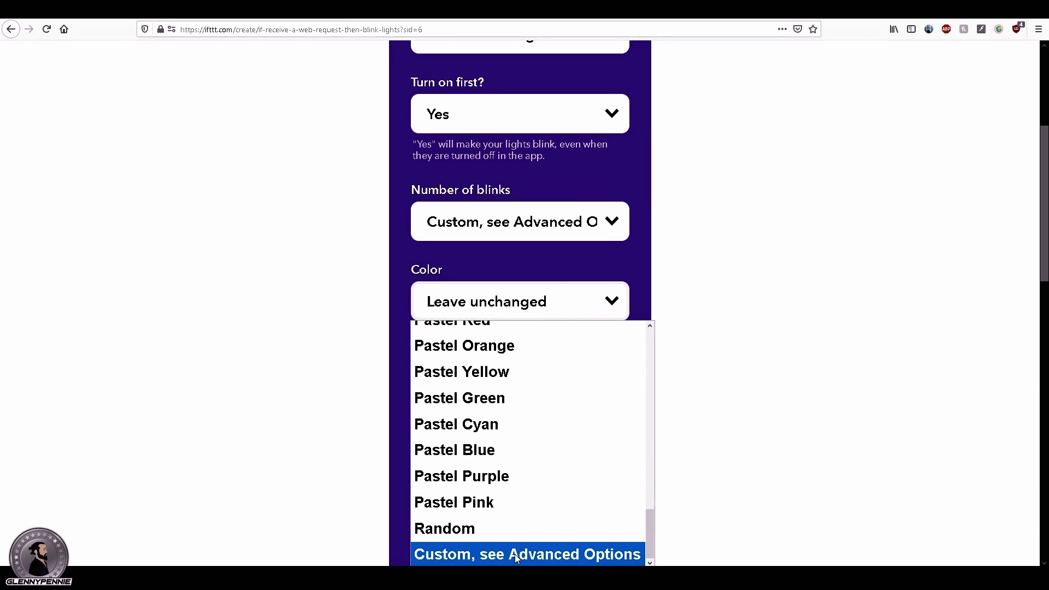
{"action": "left_click", "coordinate": [547, 554]}
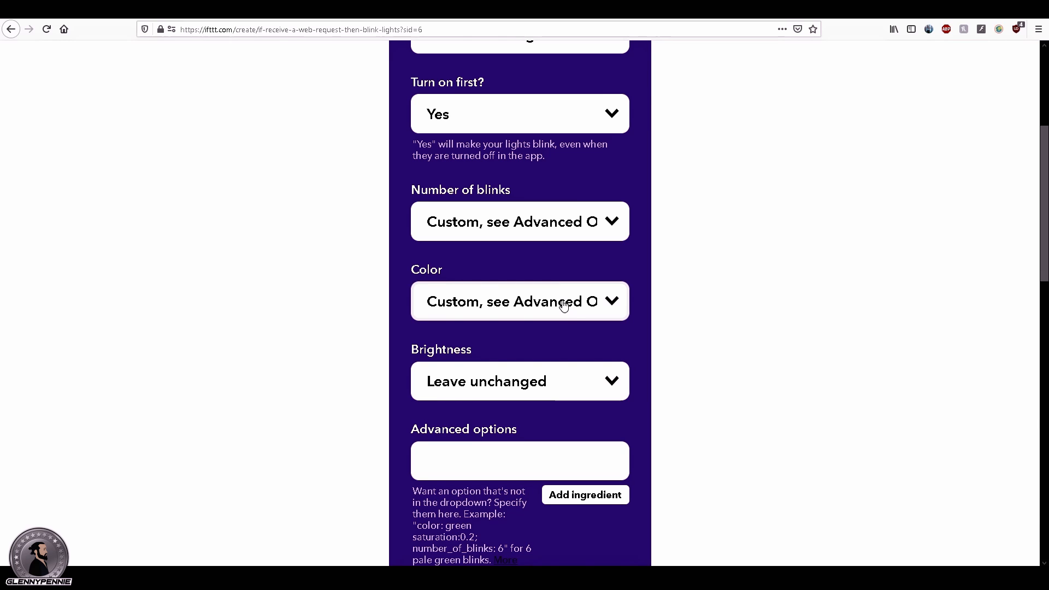
Step: Set the brightness of the Blink lights action to 100%
{"action": "left_click", "coordinate": [515, 387]}
{"action": "scroll", "coordinate": [458, 347], "scroll_direction": "down", "scroll_amount": 1}
{"action": "left_click", "coordinate": [458, 348]}
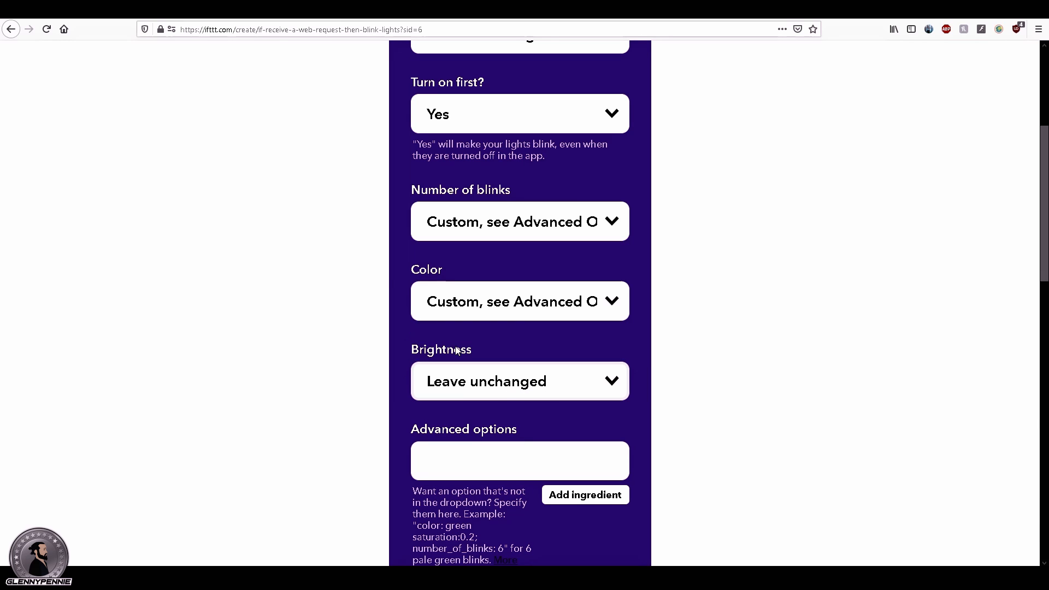
{"action": "left_click", "coordinate": [457, 381]}
{"action": "left_click", "coordinate": [465, 322]}
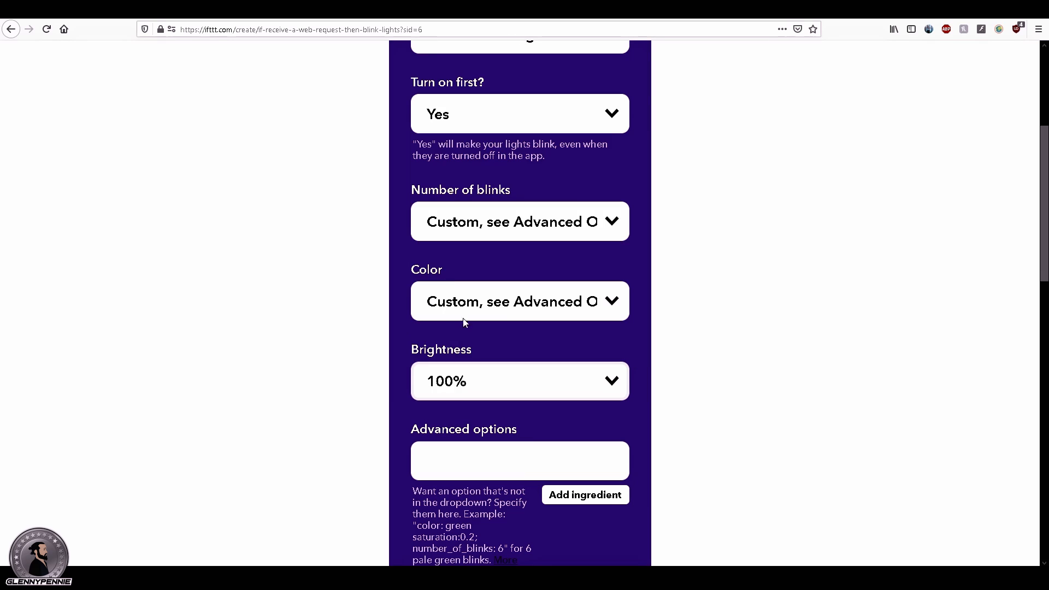
Step: Fill the advanced options with "color: {{Value1}}; brightness: 1.0; number_of_blinks: 15; fade_in_duration: 0.3; fade_out_duration: 0.3;" and create the action
{"action": "left_click", "coordinate": [495, 462]}
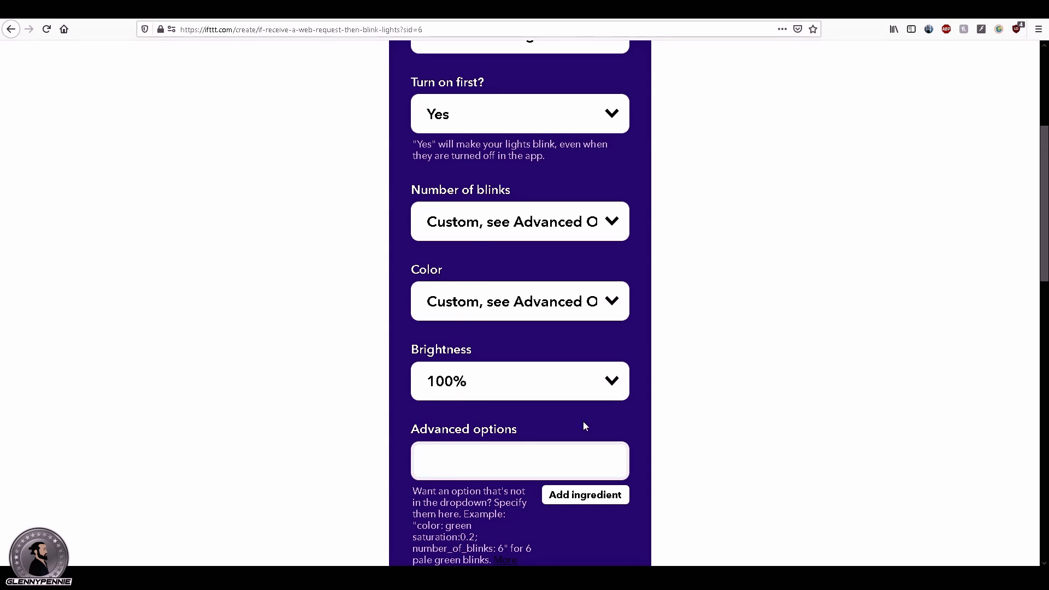
{"action": "scroll", "coordinate": [640, 409], "scroll_direction": "down", "scroll_amount": 2}
{"action": "type", "text": "color: {{Value1}}; brightness: 1.0; number_of_blinks: 15; fade_in_duration: 0.3; fade_out_duration: 0.3;"}
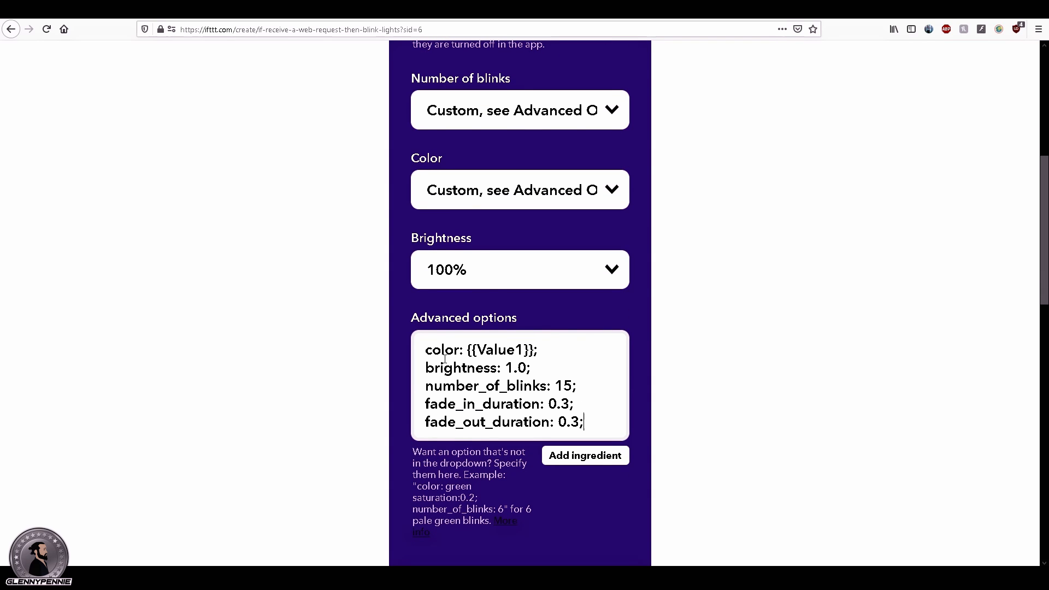
{"action": "left_click_drag", "start_coordinate": [427, 354], "coordinate": [605, 423]}
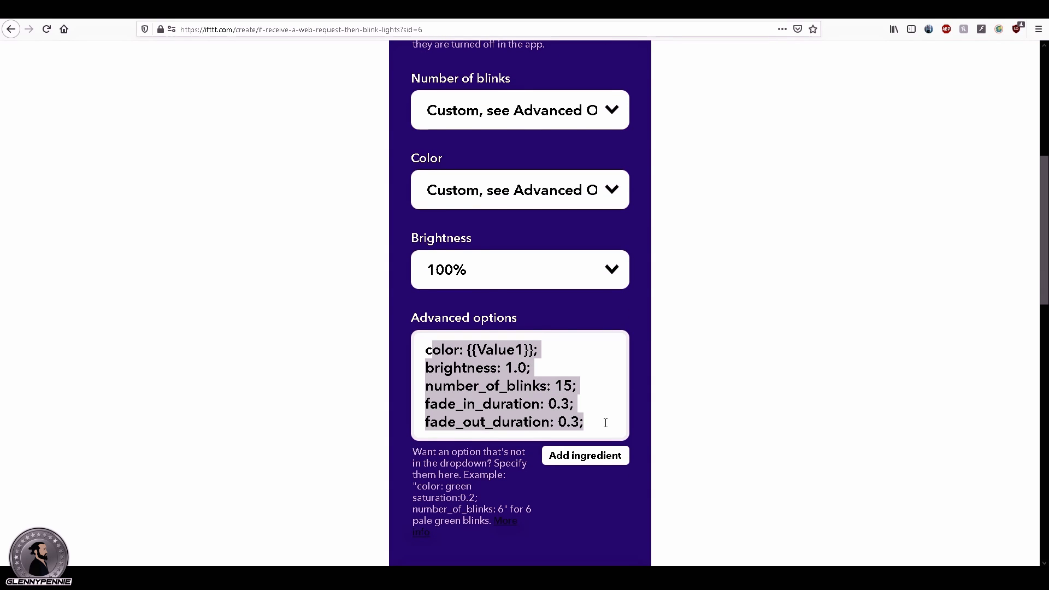
{"action": "left_click", "coordinate": [666, 434]}
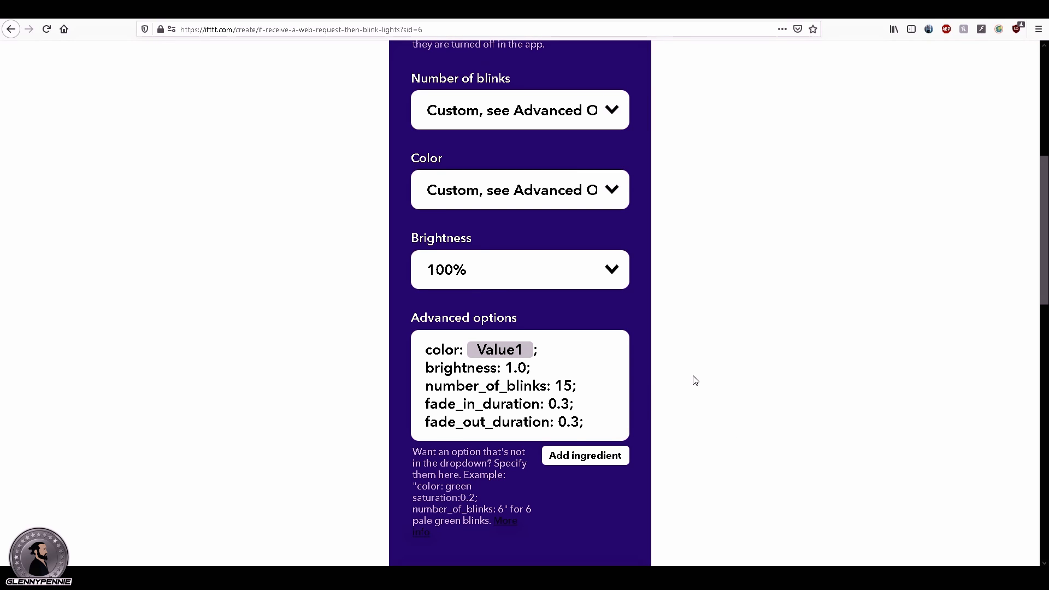
{"action": "scroll", "coordinate": [601, 330], "scroll_direction": "up", "scroll_amount": 6}
{"action": "scroll", "coordinate": [568, 344], "scroll_direction": "down", "scroll_amount": 12}
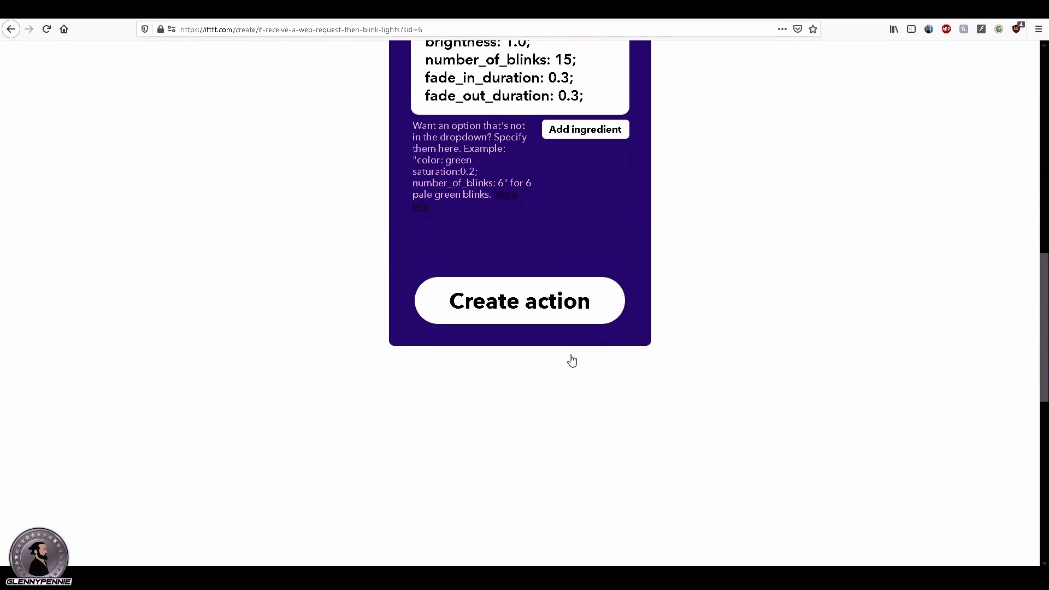
{"action": "left_click", "coordinate": [506, 264]}
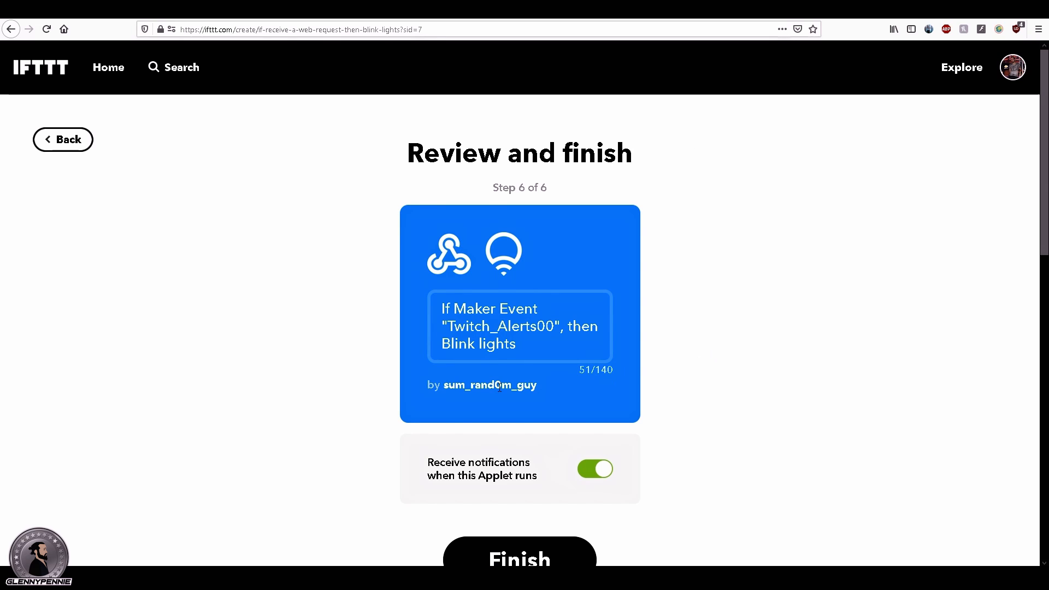
Step: Turn off notifications for when the applet runs and finish creating the applet
{"action": "left_click", "coordinate": [593, 471]}
{"action": "scroll", "coordinate": [568, 481], "scroll_direction": "down", "scroll_amount": 4}
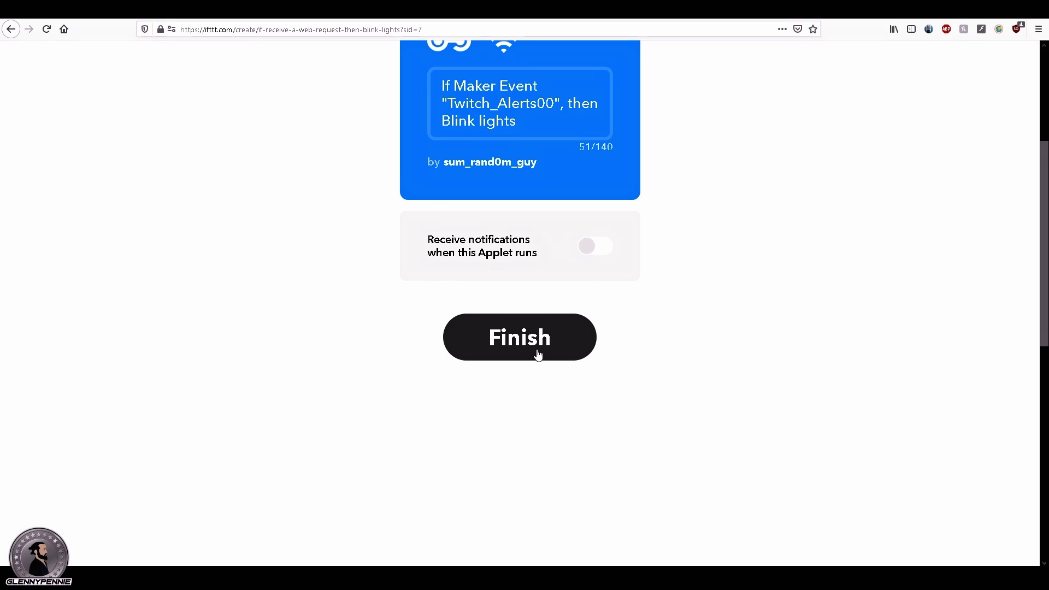
{"action": "left_click", "coordinate": [555, 350]}
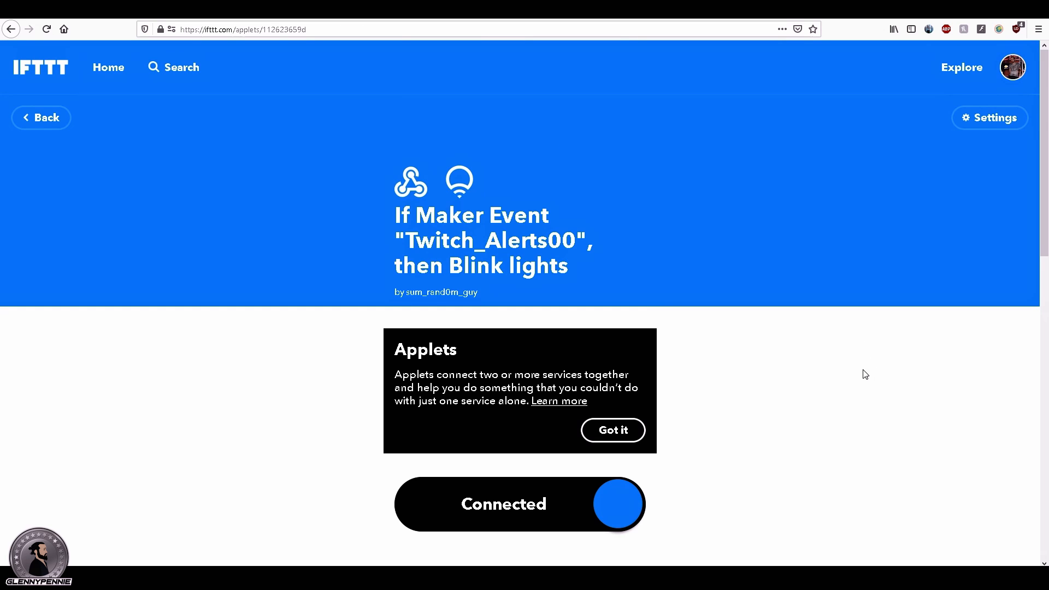
Step: Return to the IFTTT home page and open the documentation of the Webhooks service
{"action": "left_click", "coordinate": [40, 127]}
{"action": "scroll", "coordinate": [122, 145], "scroll_direction": "up", "scroll_amount": 4}
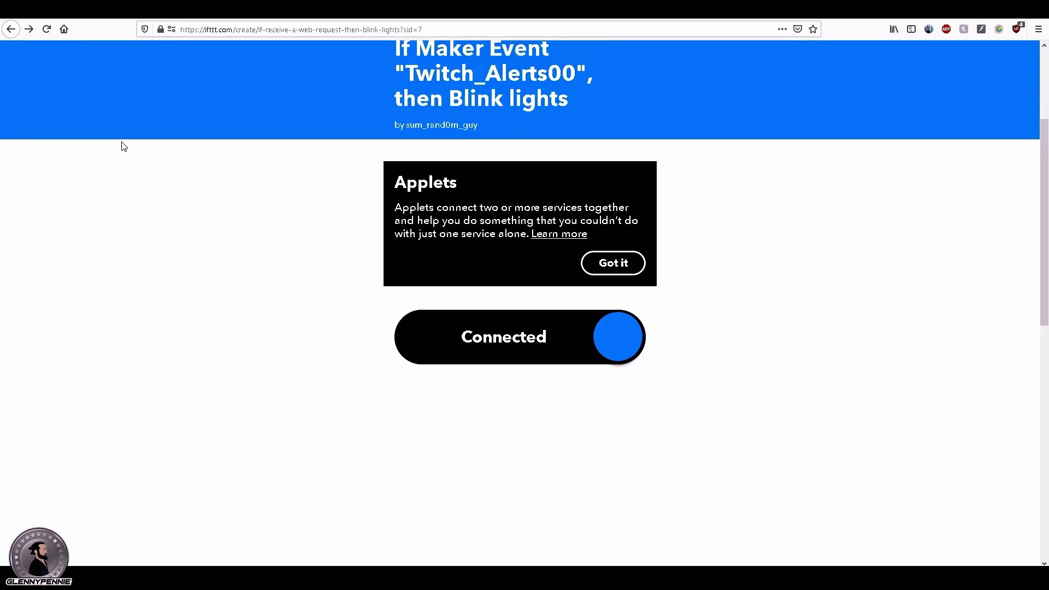
{"action": "left_click", "coordinate": [47, 117]}
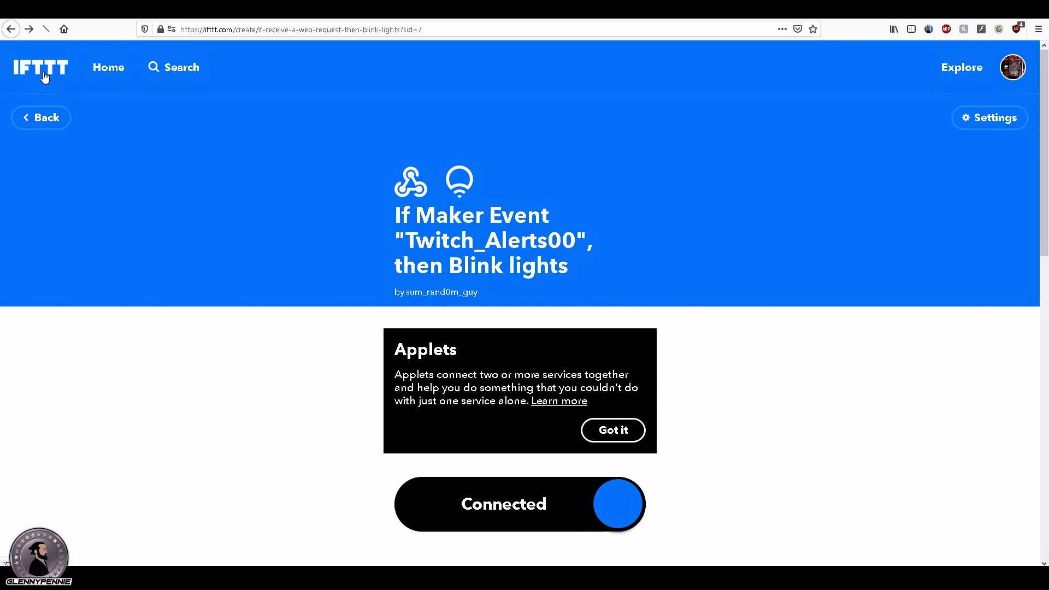
{"action": "scroll", "coordinate": [331, 291], "scroll_direction": "down", "scroll_amount": 3}
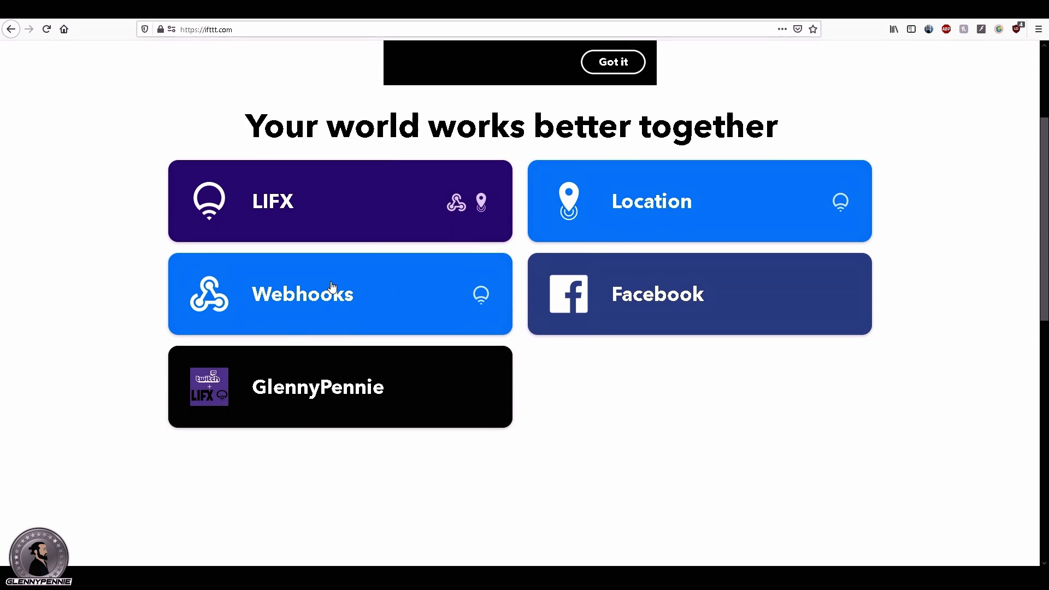
{"action": "left_click", "coordinate": [346, 298]}
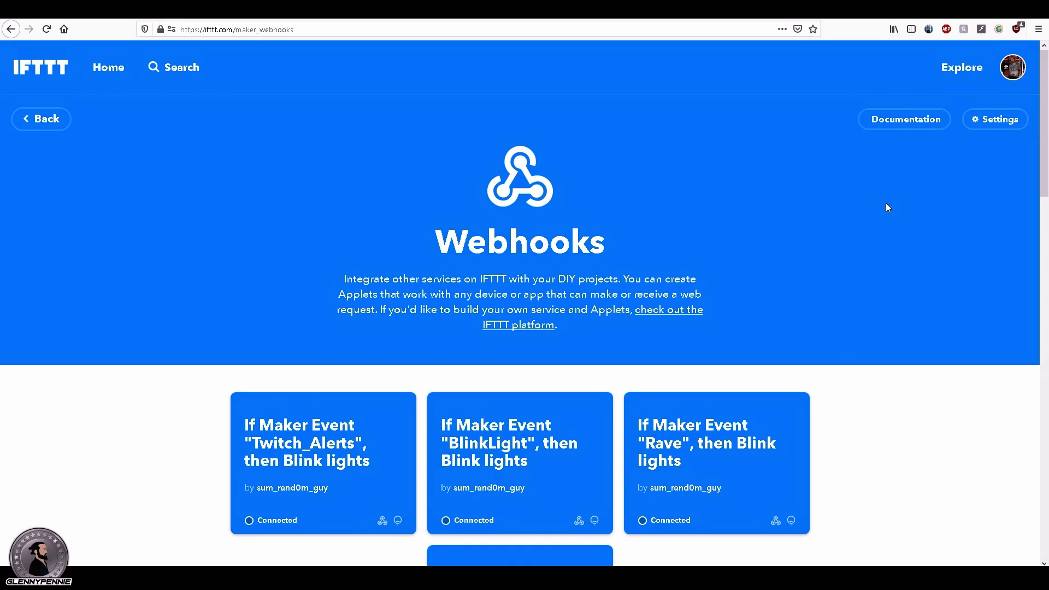
{"action": "left_click", "coordinate": [915, 123]}
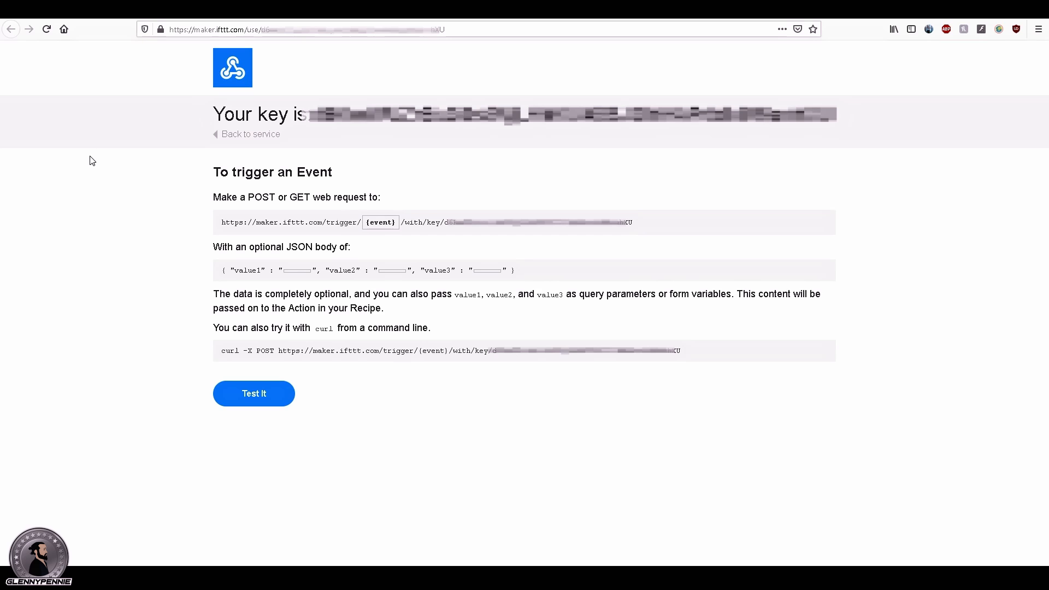
Step: Switch to StreamElements, close the subscriber alert settings, return to the overlay list and reopen the Birthday Alerts overlay for editing
{"action": "left_click", "coordinate": [12, 30]}
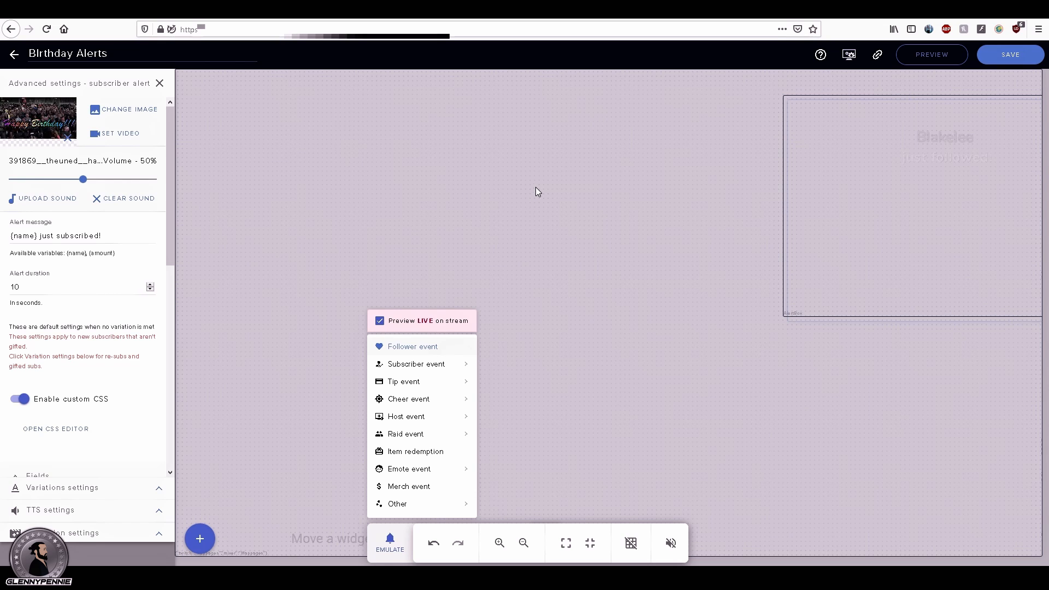
{"action": "left_click", "coordinate": [403, 199]}
{"action": "left_click", "coordinate": [160, 83]}
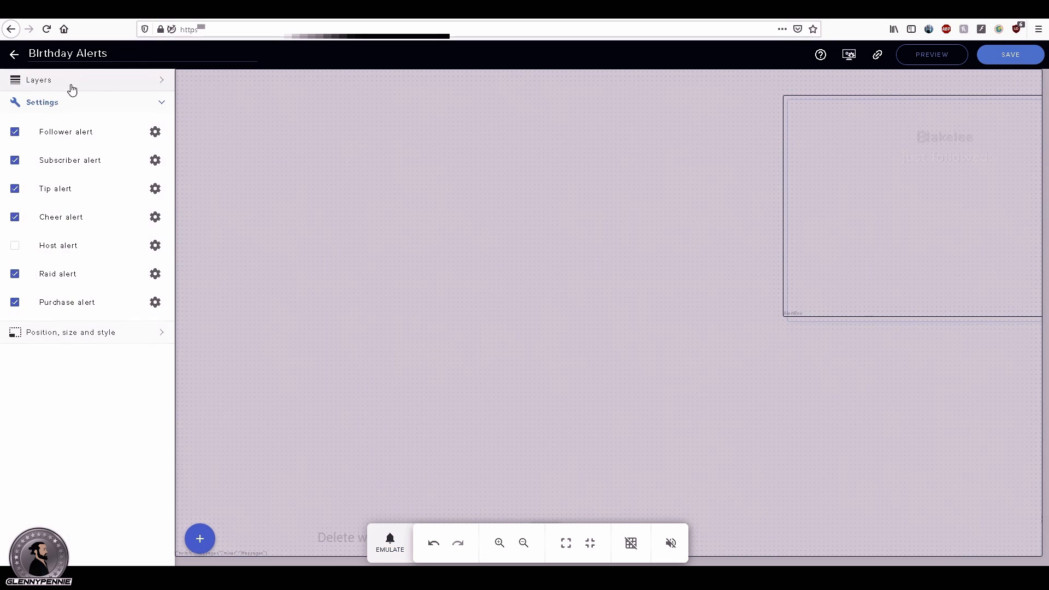
{"action": "left_click", "coordinate": [13, 53]}
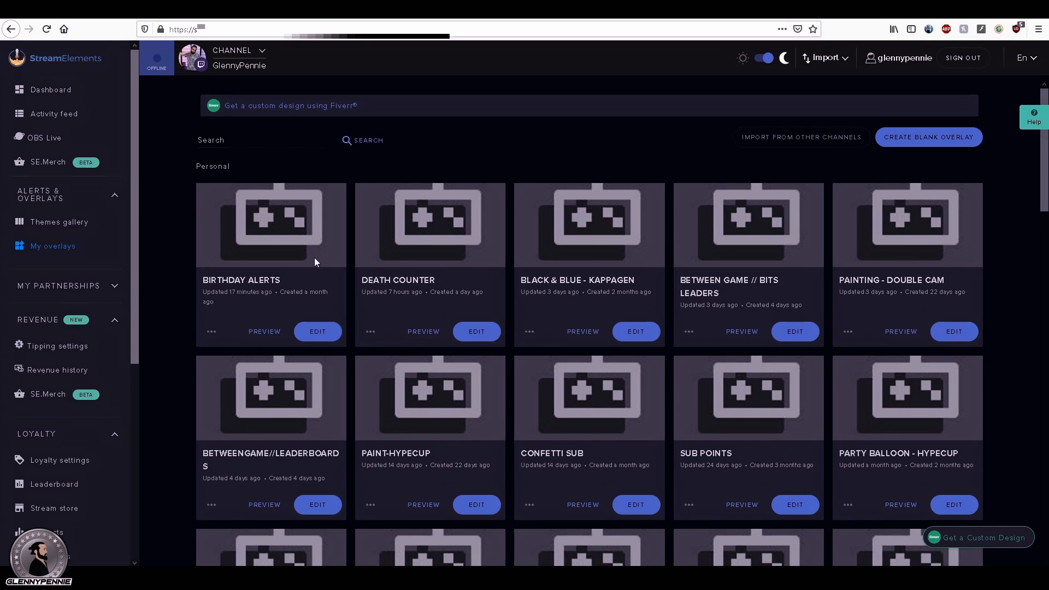
{"action": "left_click", "coordinate": [318, 332]}
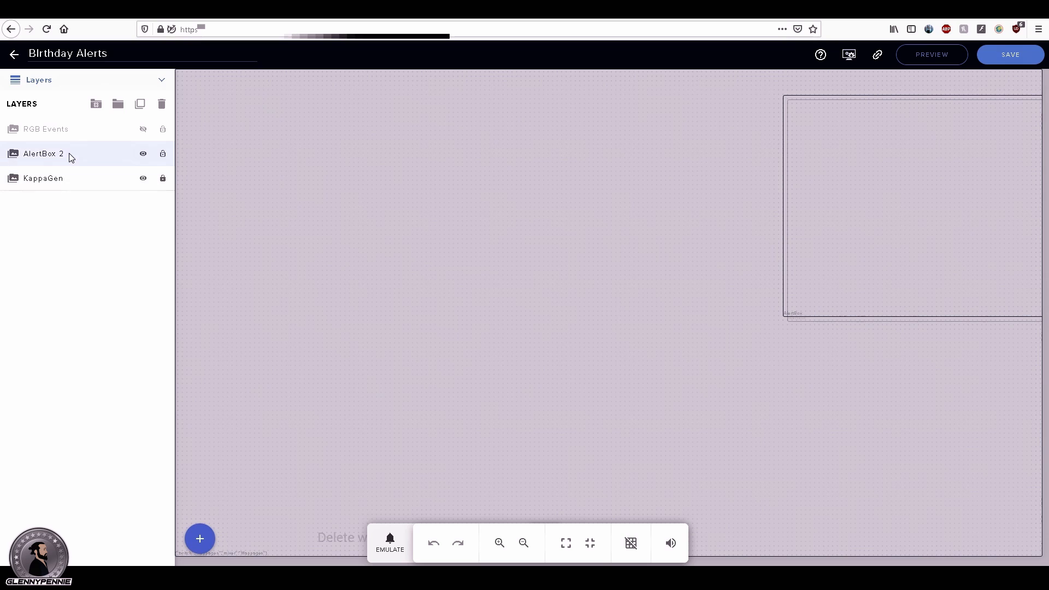
Step: Duplicate the AlertBox 2 layer within this overlay
{"action": "left_click", "coordinate": [39, 156]}
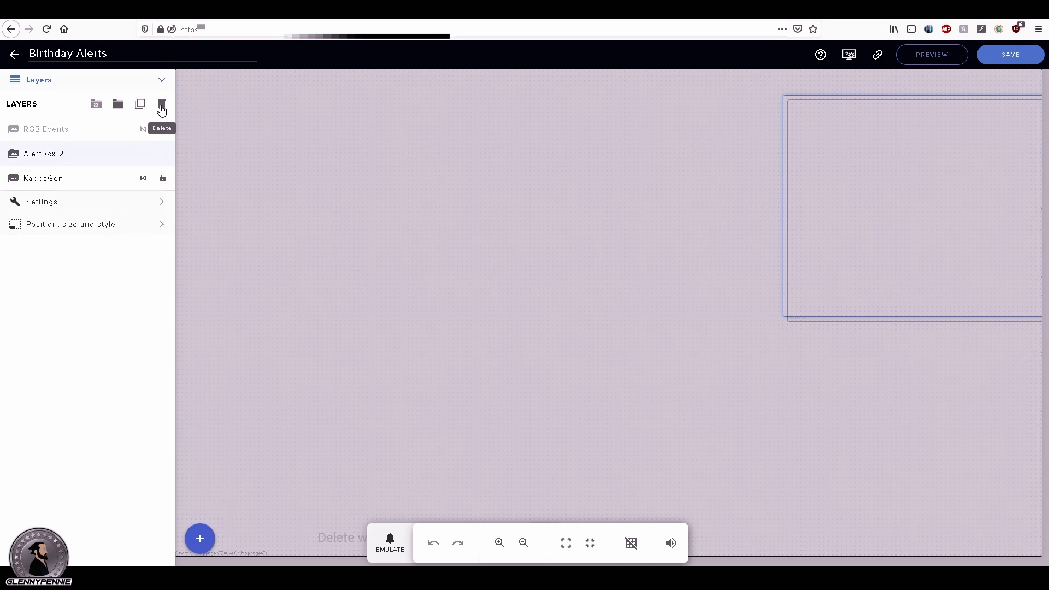
{"action": "left_click", "coordinate": [140, 106]}
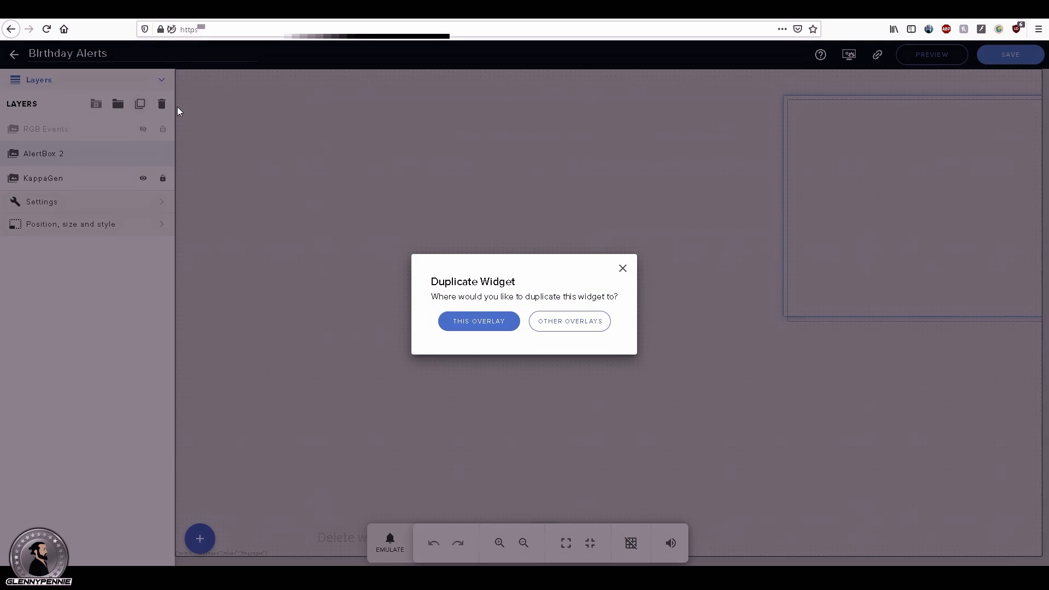
{"action": "left_click", "coordinate": [478, 321]}
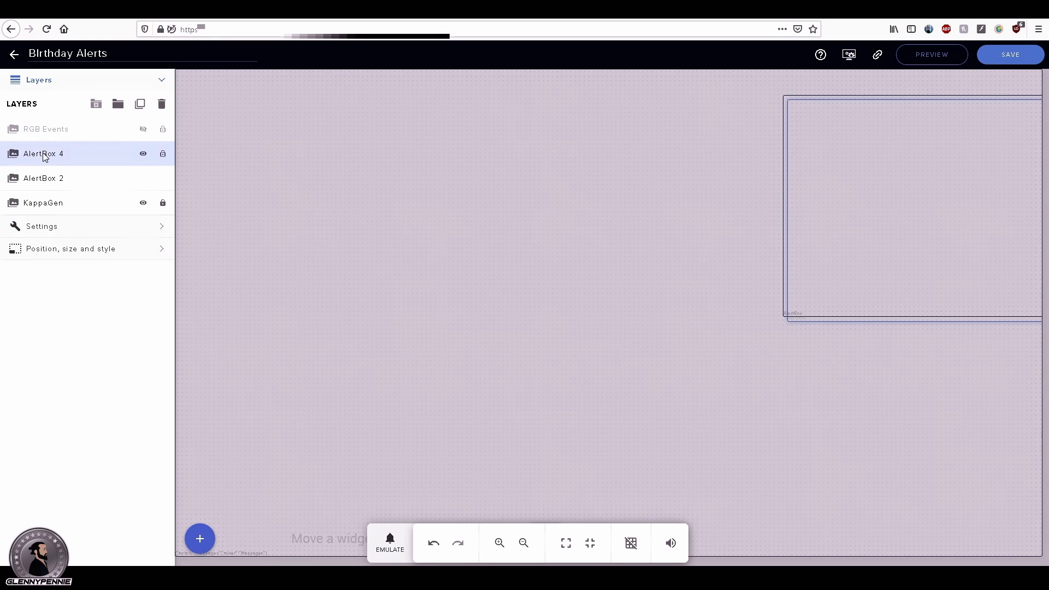
Step: Delete the duplicated alert box layer above AlertBox 2
{"action": "right_click", "coordinate": [59, 157]}
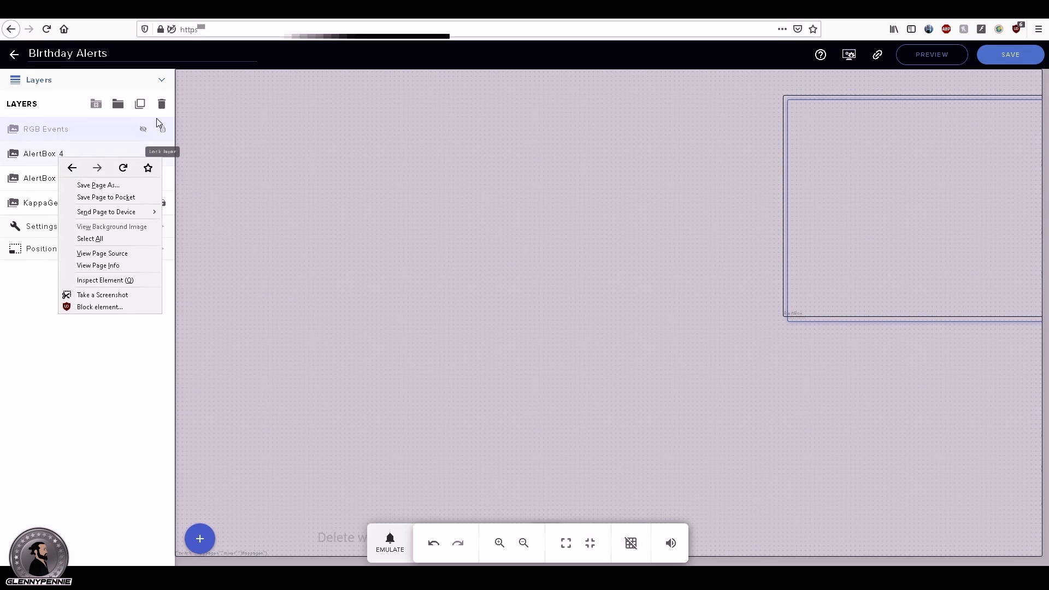
{"action": "left_click", "coordinate": [42, 156]}
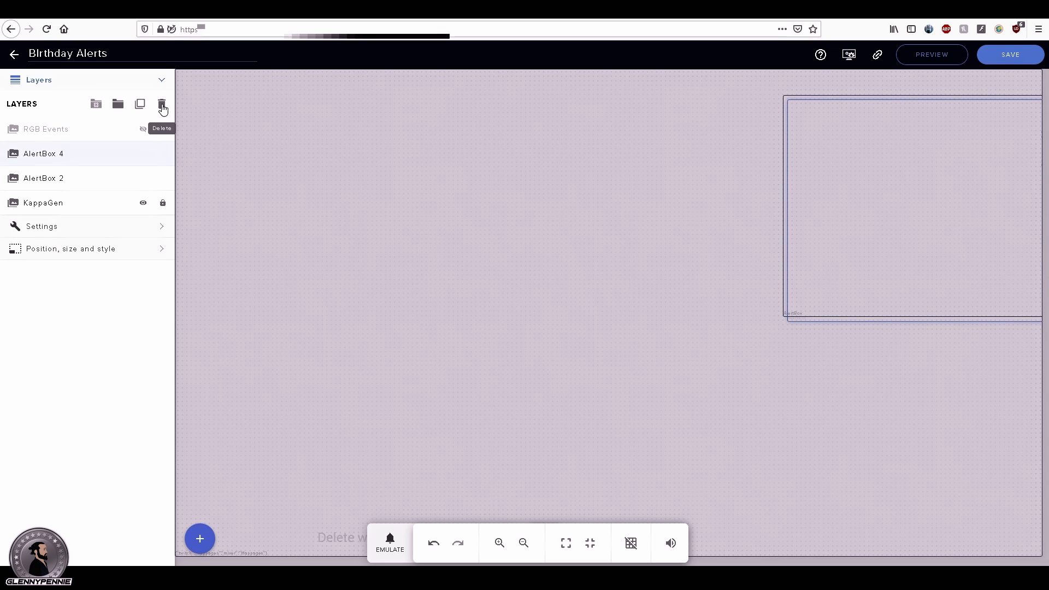
{"action": "left_click", "coordinate": [162, 104]}
Step: Select the RGB Events layer and toggle its visibility on and off again
{"action": "left_click", "coordinate": [45, 134]}
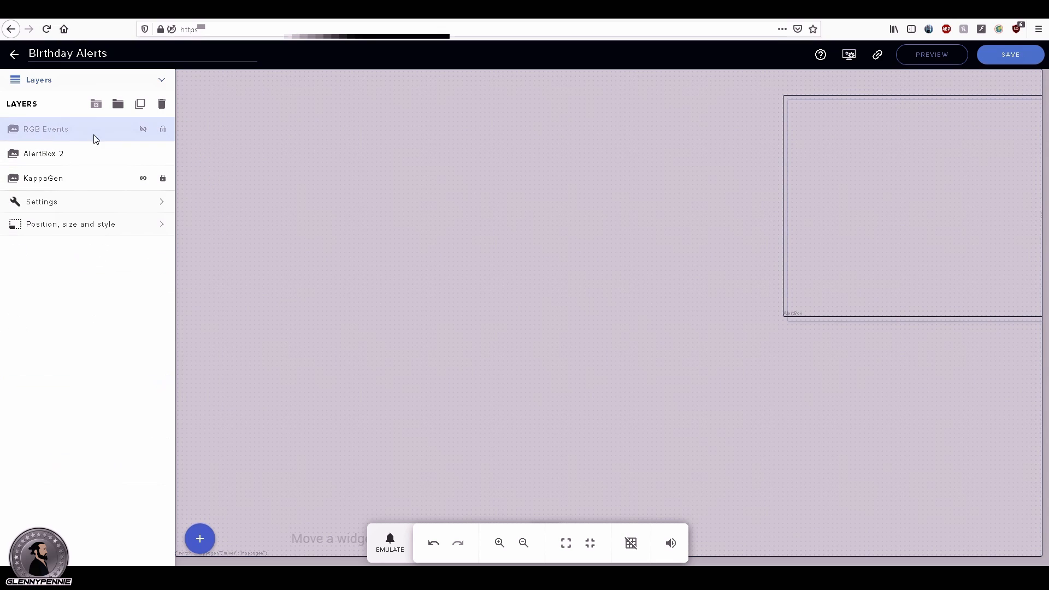
{"action": "left_click", "coordinate": [143, 130]}
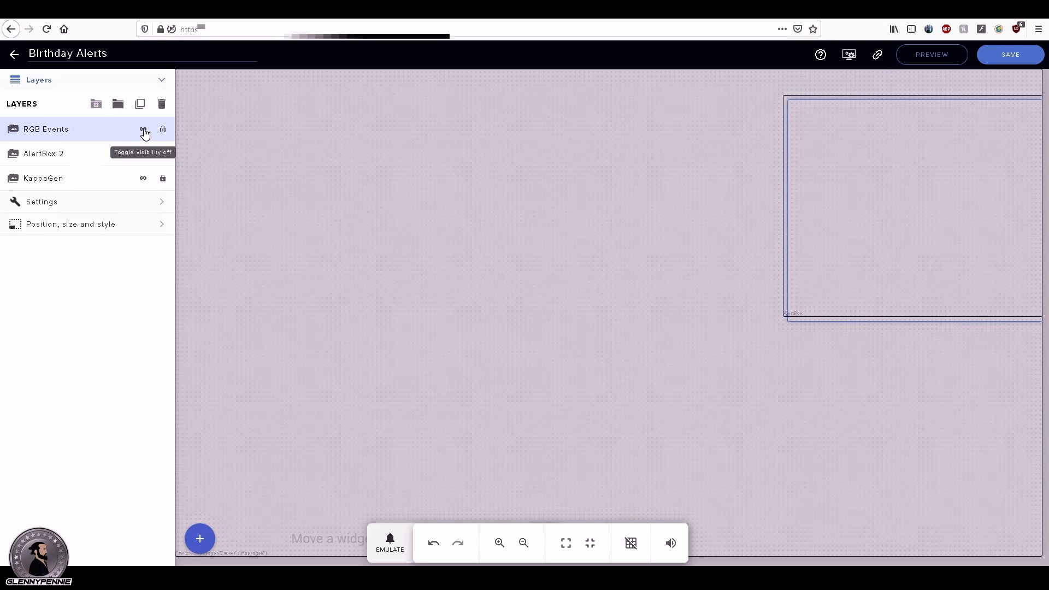
{"action": "left_click", "coordinate": [144, 132]}
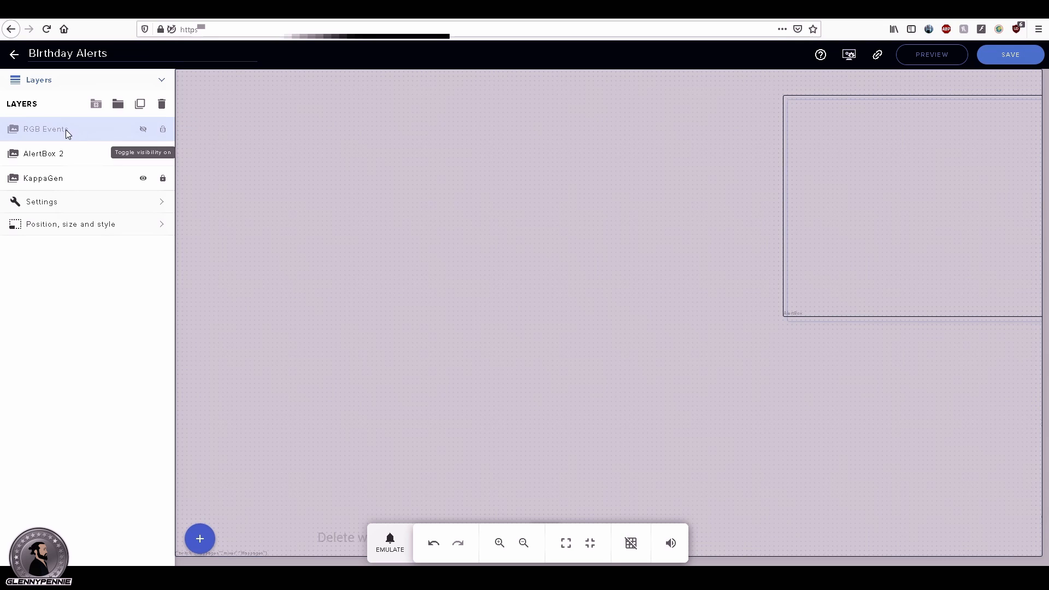
Step: Open the follower alert's custom JS code and examine the event name in its IFTTT fetch URL
{"action": "left_click", "coordinate": [61, 204]}
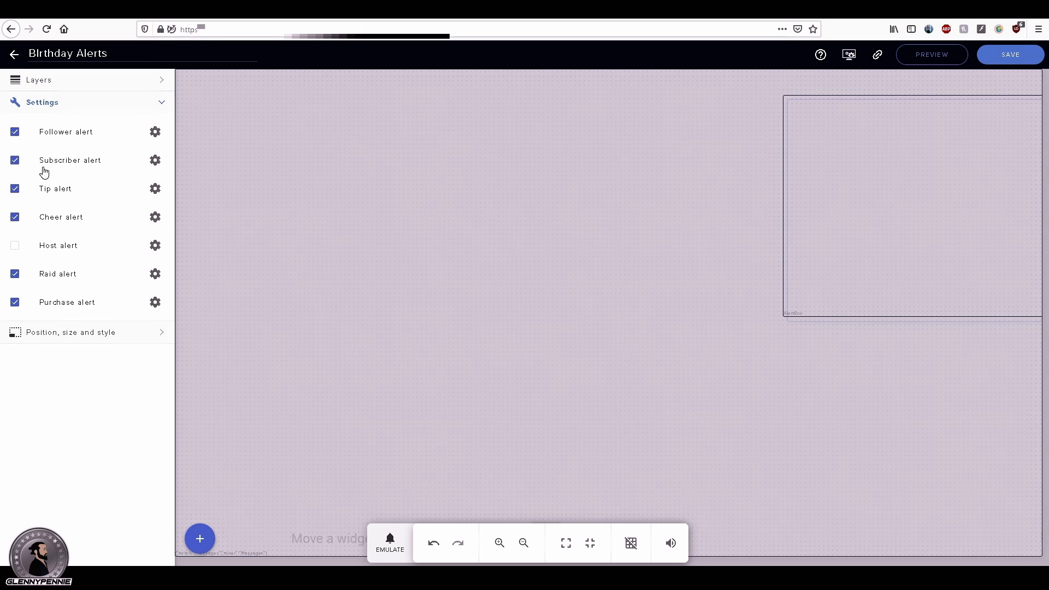
{"action": "left_click", "coordinate": [155, 134]}
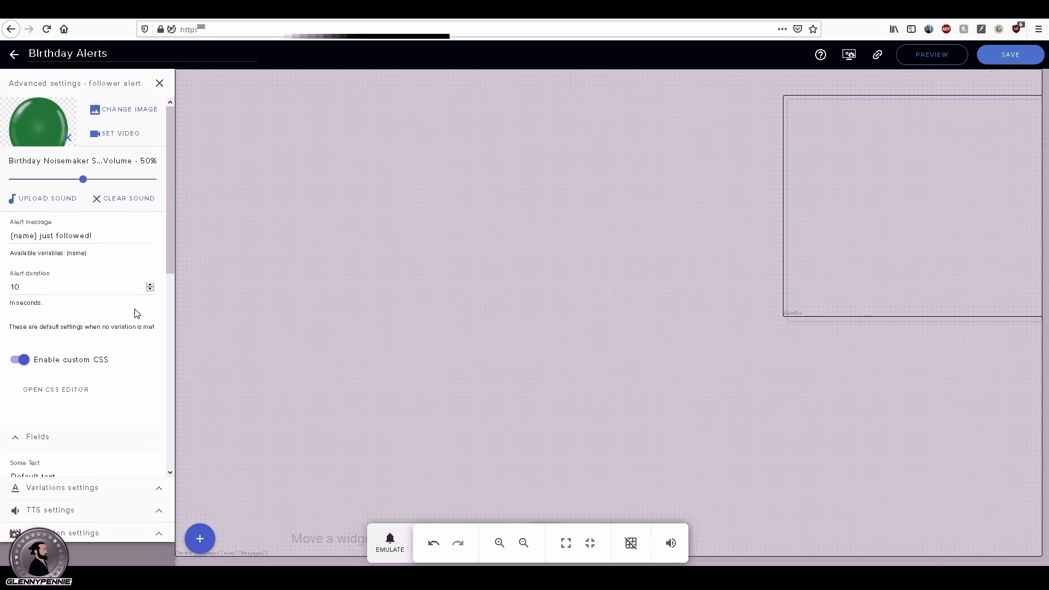
{"action": "left_click", "coordinate": [61, 390]}
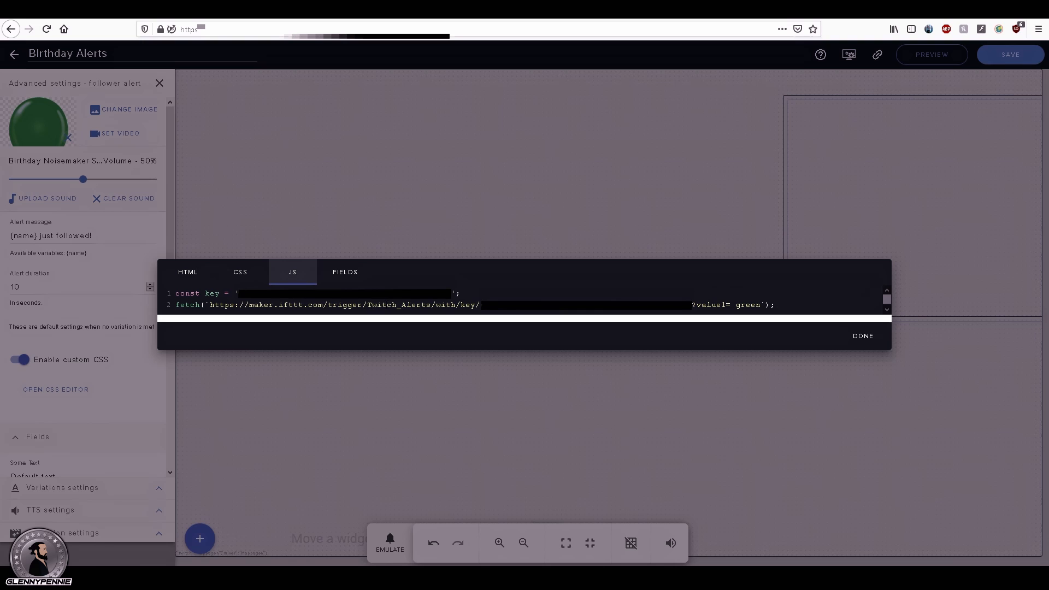
{"action": "left_click", "coordinate": [432, 305]}
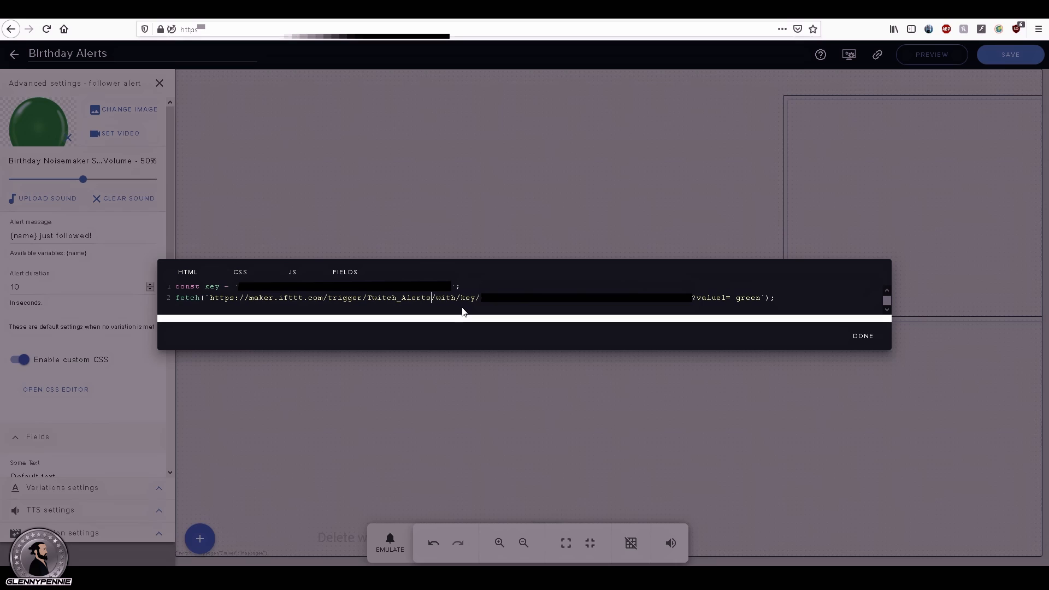
{"action": "left_click", "coordinate": [437, 299]}
{"action": "double_click", "coordinate": [440, 298]}
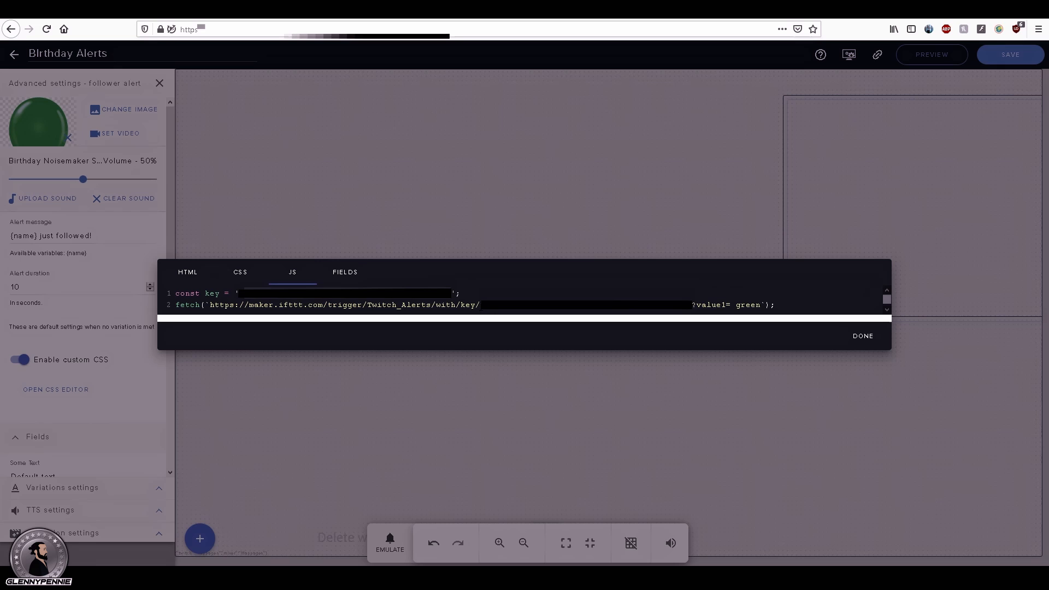
Step: Paste the Webhooks key after "/with/key/" in the follower alert's fetch URL, check its value1 colour and close the follower alert settings
{"action": "left_click_drag", "start_coordinate": [481, 306], "coordinate": [693, 300]}
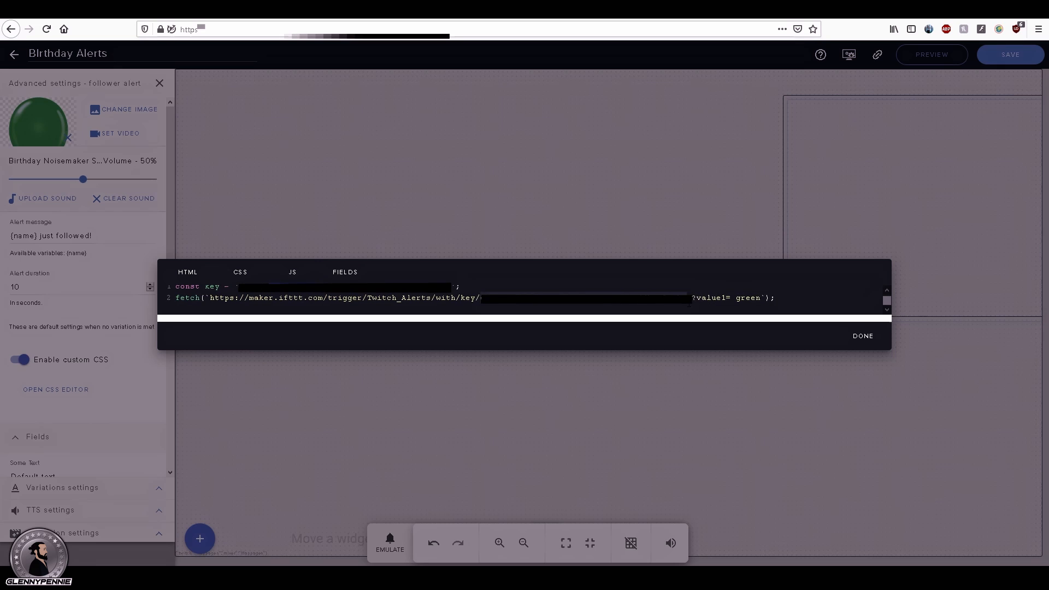
{"action": "key", "text": "ctrl+v"}
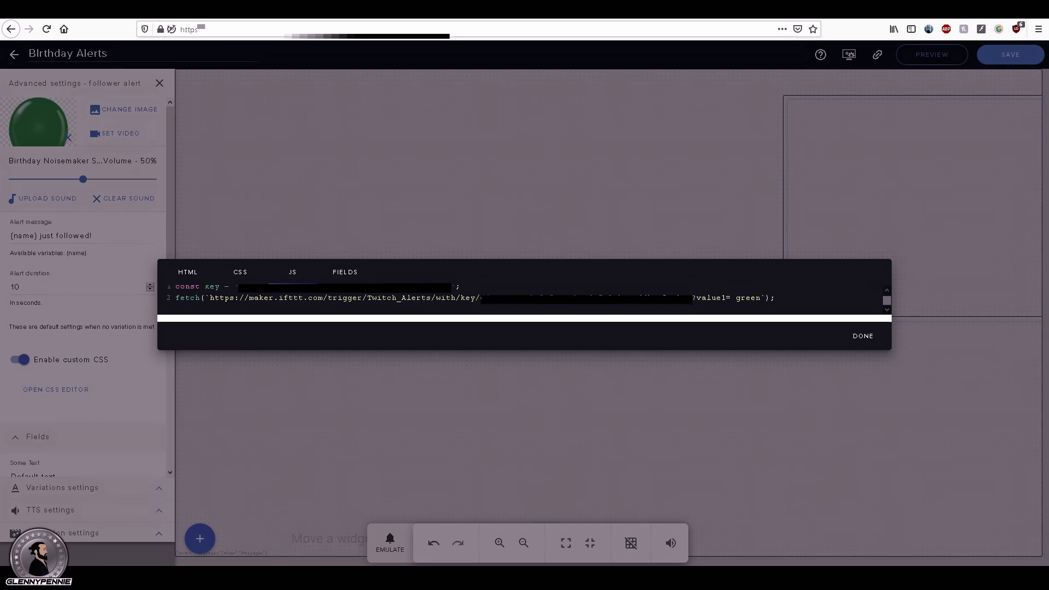
{"action": "key", "text": "shift+End"}
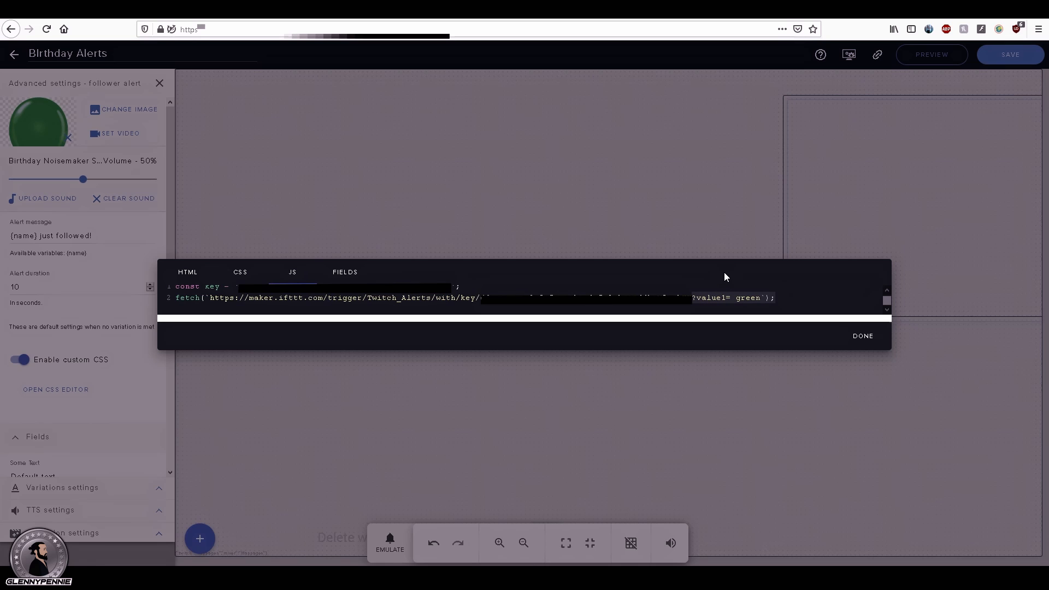
{"action": "left_click", "coordinate": [742, 297]}
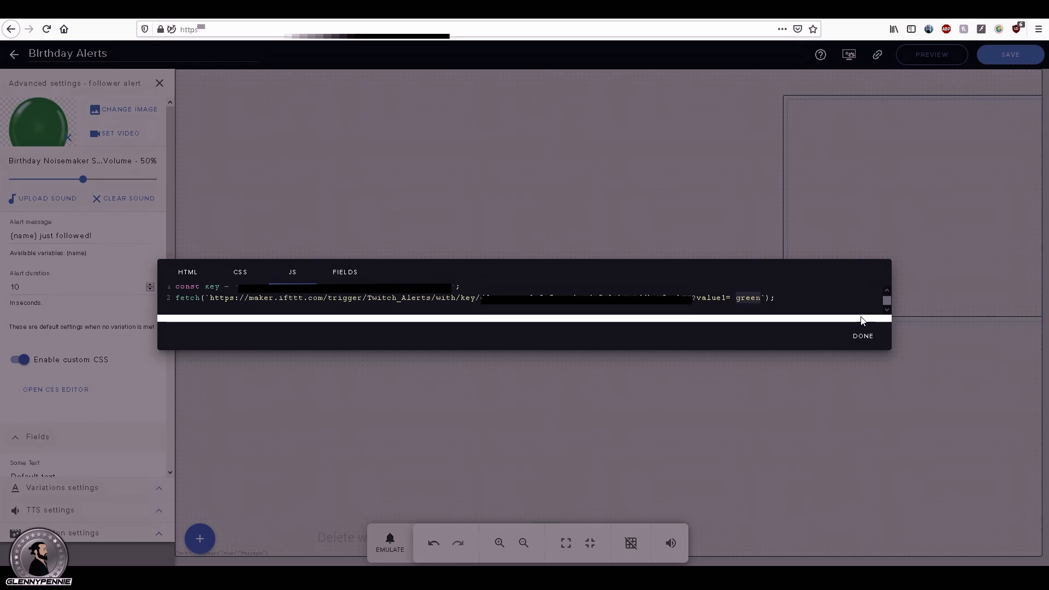
{"action": "left_click", "coordinate": [861, 337]}
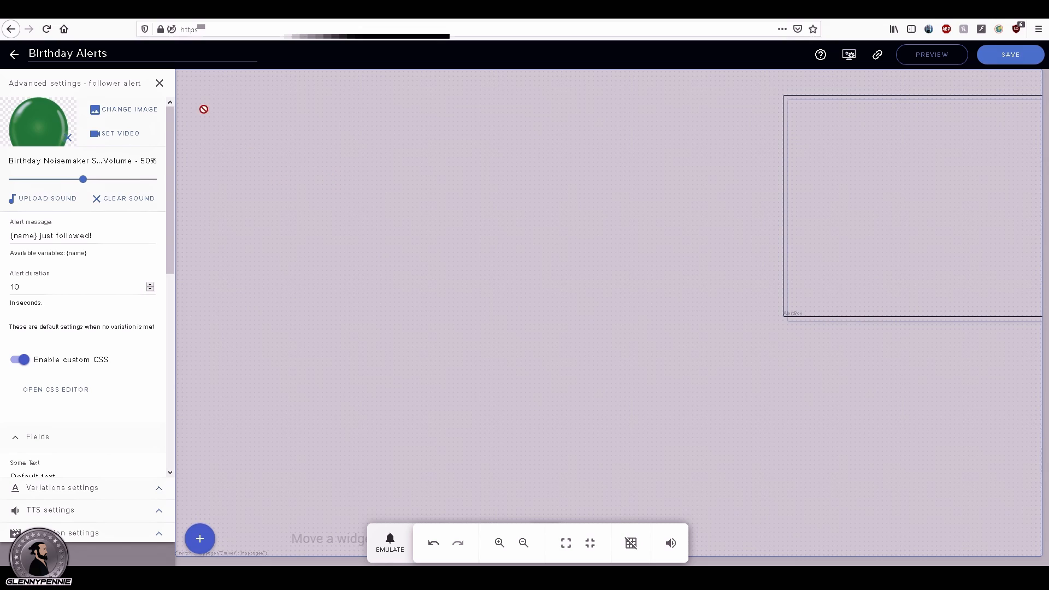
{"action": "left_click", "coordinate": [160, 84]}
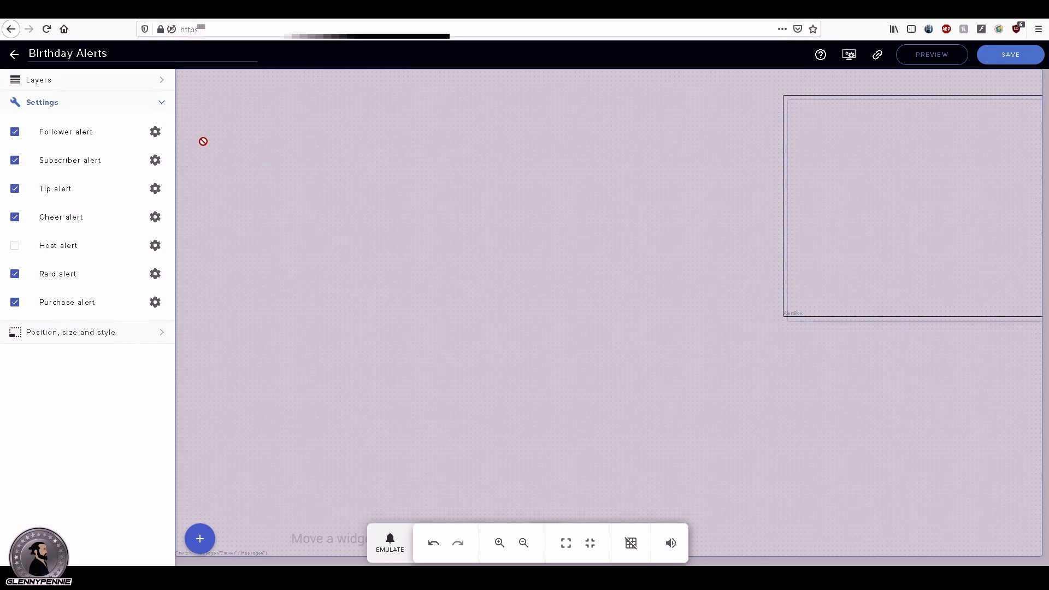
Step: Examine the value1 colour in the subscriber alert's custom JS code and close the subscriber alert settings
{"action": "left_click", "coordinate": [156, 161]}
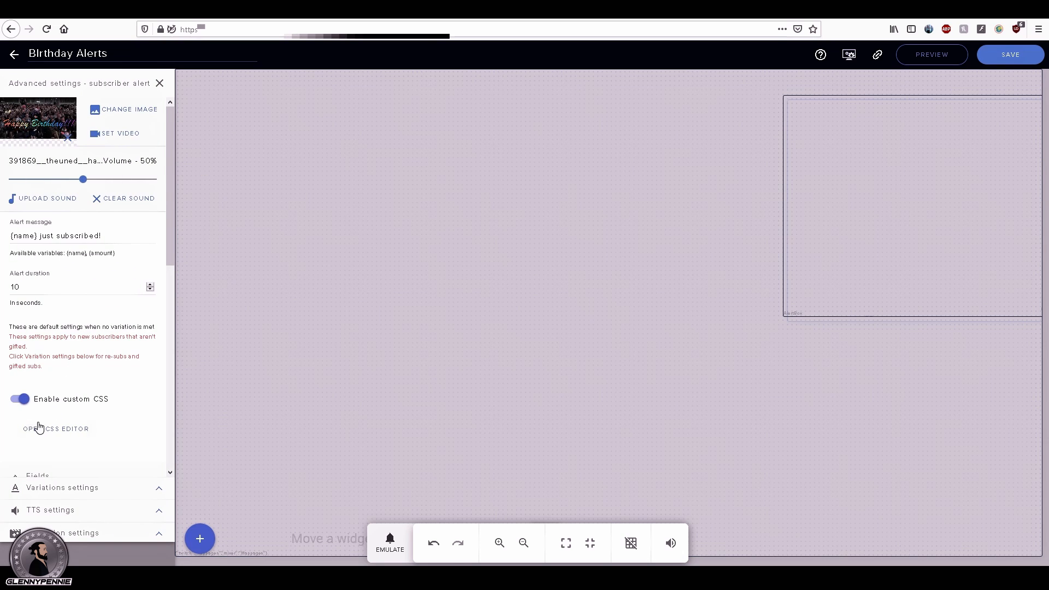
{"action": "left_click", "coordinate": [40, 428]}
{"action": "left_click", "coordinate": [293, 201]}
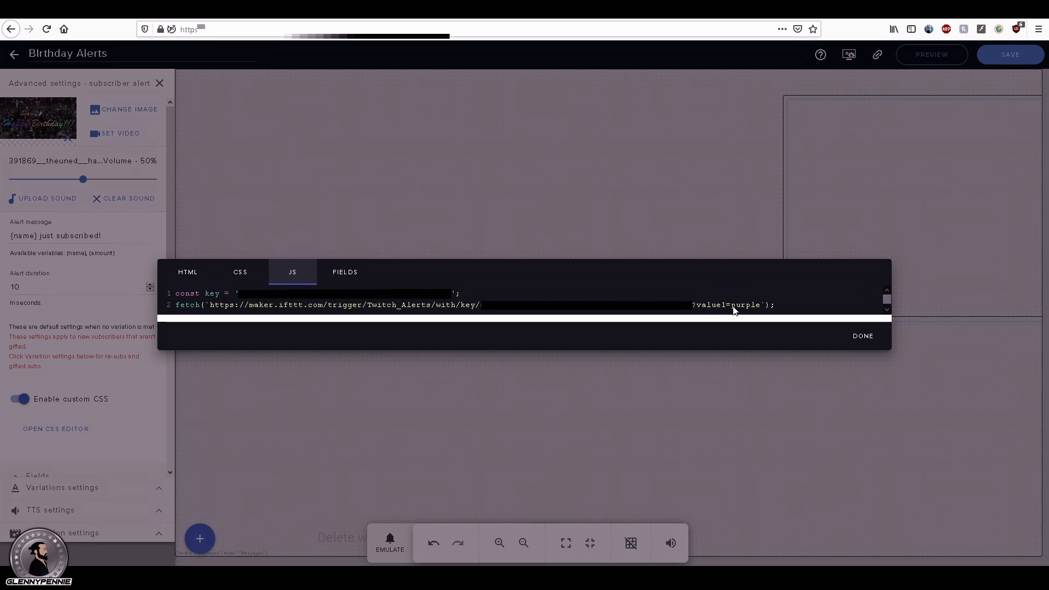
{"action": "left_click_drag", "start_coordinate": [733, 307], "coordinate": [757, 307]}
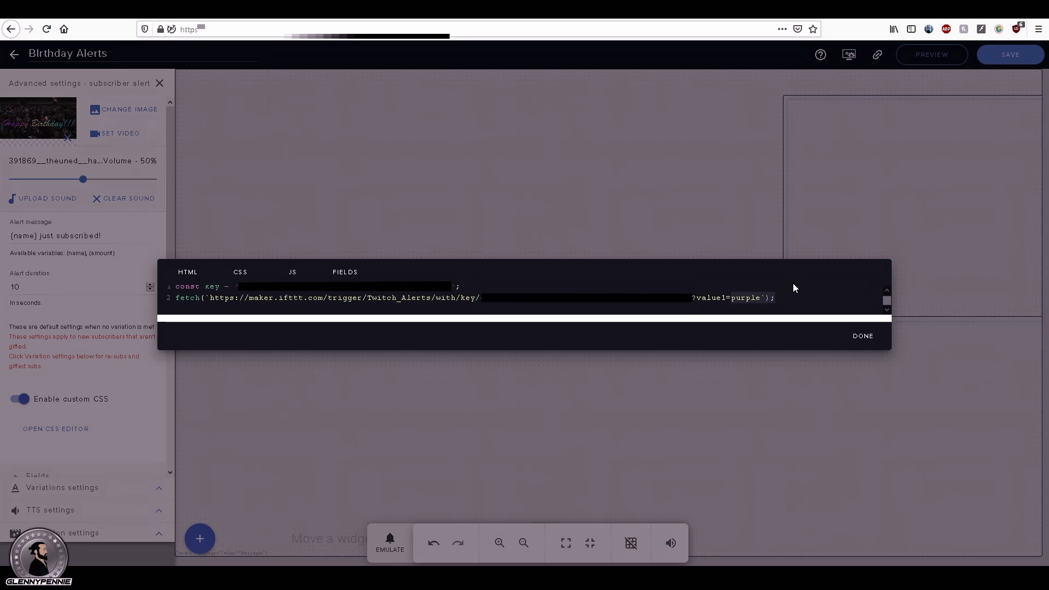
{"action": "left_click", "coordinate": [864, 336]}
{"action": "left_click", "coordinate": [160, 83]}
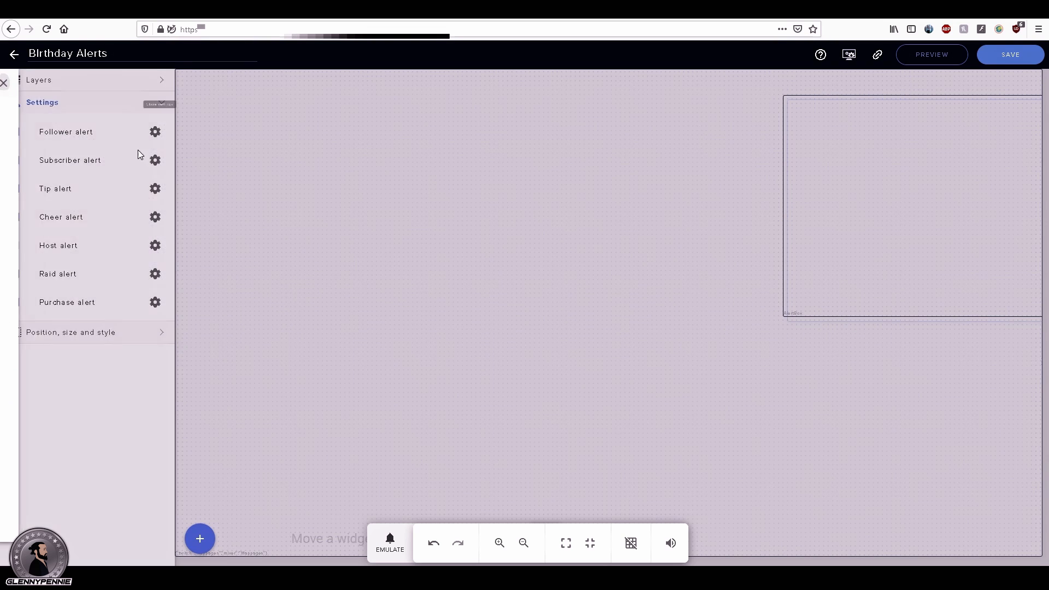